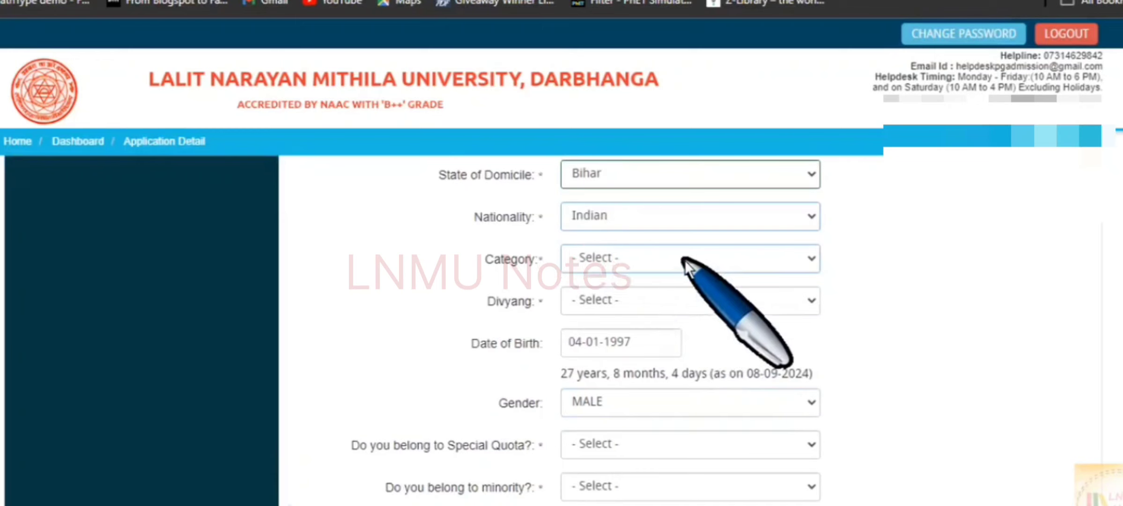
Set Category to BC and answer No for Divyang, Special Quota and minority.
{"action": "left_click", "coordinate": [634, 266]}
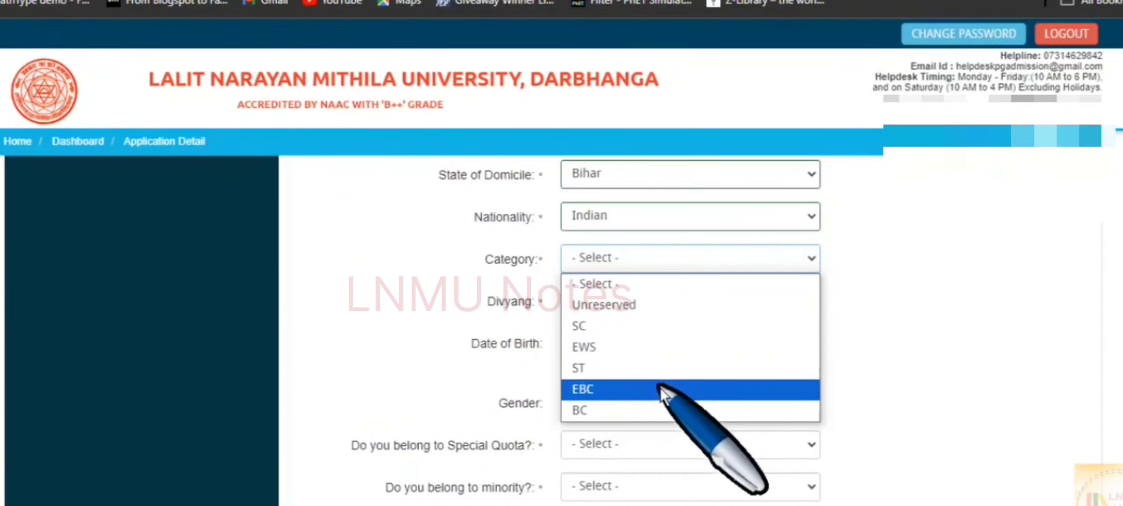
{"action": "left_click", "coordinate": [661, 410]}
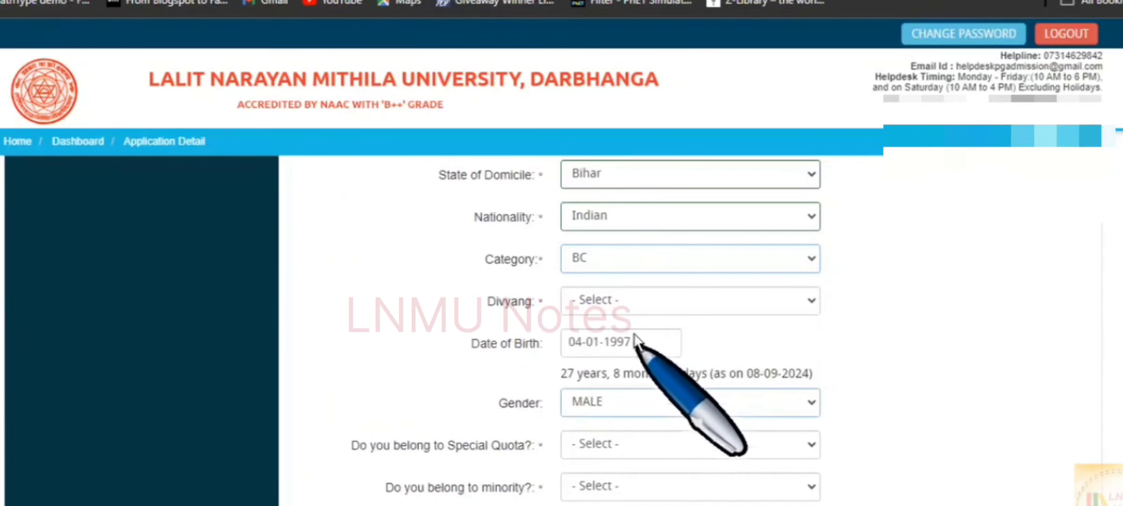
{"action": "left_click", "coordinate": [632, 299]}
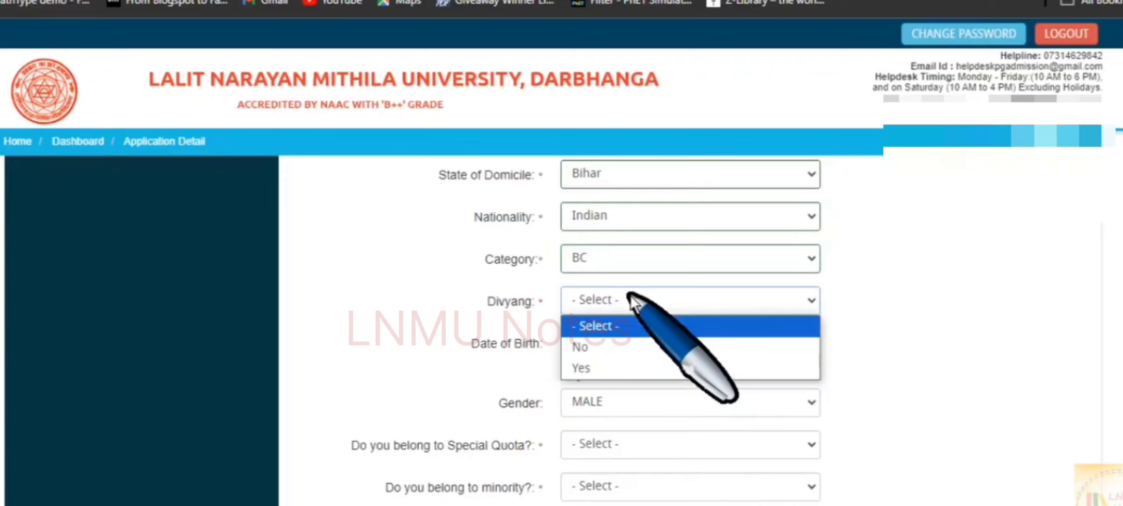
{"action": "left_click", "coordinate": [623, 347]}
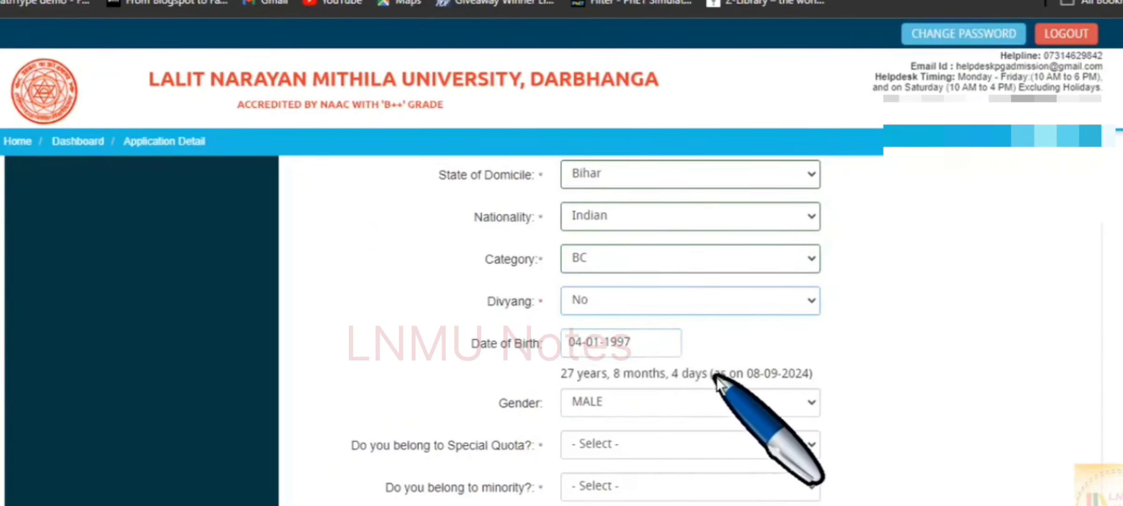
{"action": "scroll", "coordinate": [716, 398], "scroll_direction": "down", "scroll_amount": 2}
{"action": "scroll", "coordinate": [716, 383], "scroll_direction": "down", "scroll_amount": 2}
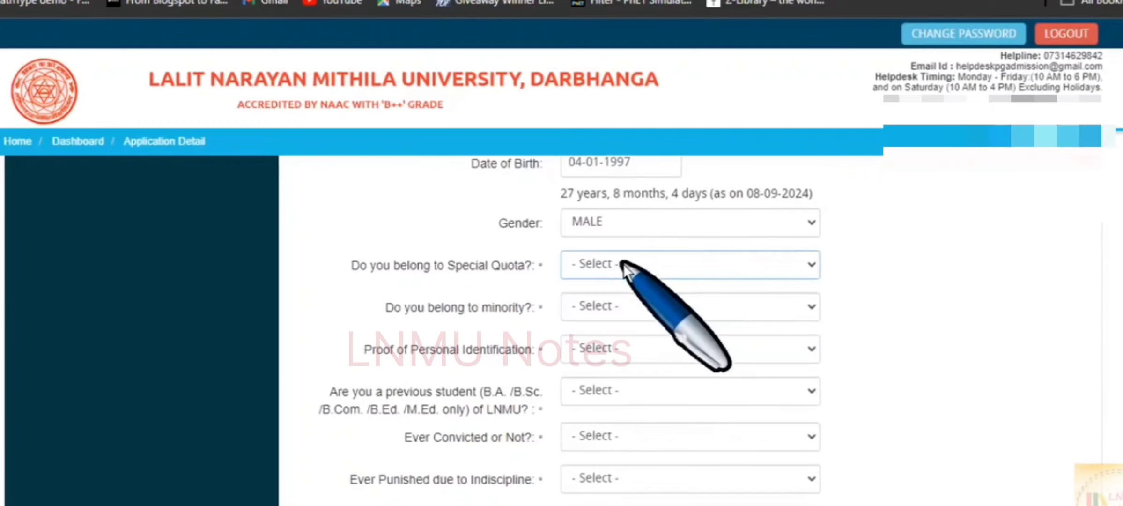
{"action": "left_click", "coordinate": [624, 265]}
{"action": "left_click", "coordinate": [623, 333]}
{"action": "scroll", "coordinate": [619, 344], "scroll_direction": "down", "scroll_amount": 1}
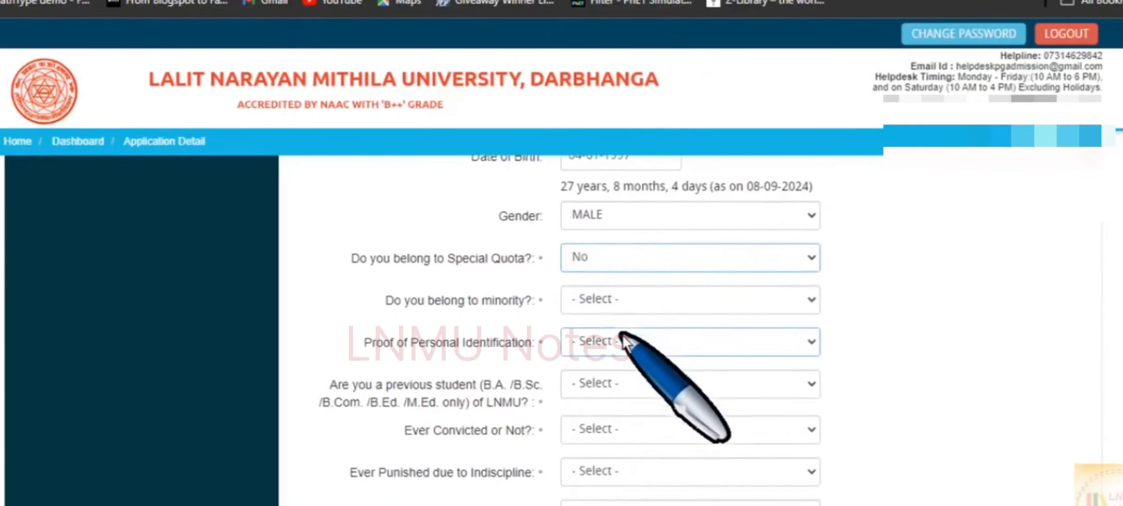
{"action": "left_click", "coordinate": [611, 256]}
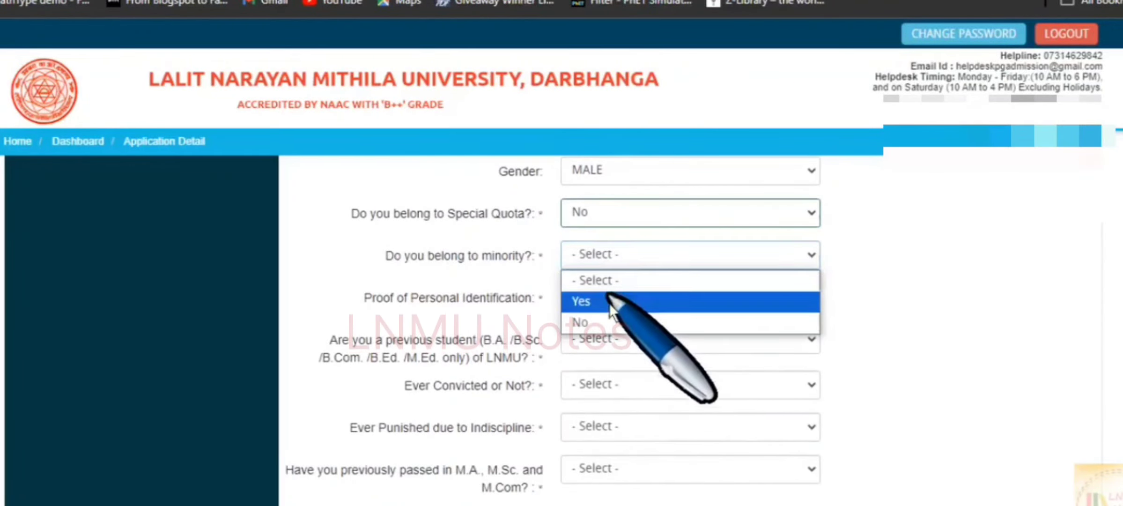
{"action": "left_click", "coordinate": [606, 320]}
Choose Aadhaar as proof of identification and enter the Aadhaar number.
{"action": "scroll", "coordinate": [606, 320], "scroll_direction": "down", "scroll_amount": 1}
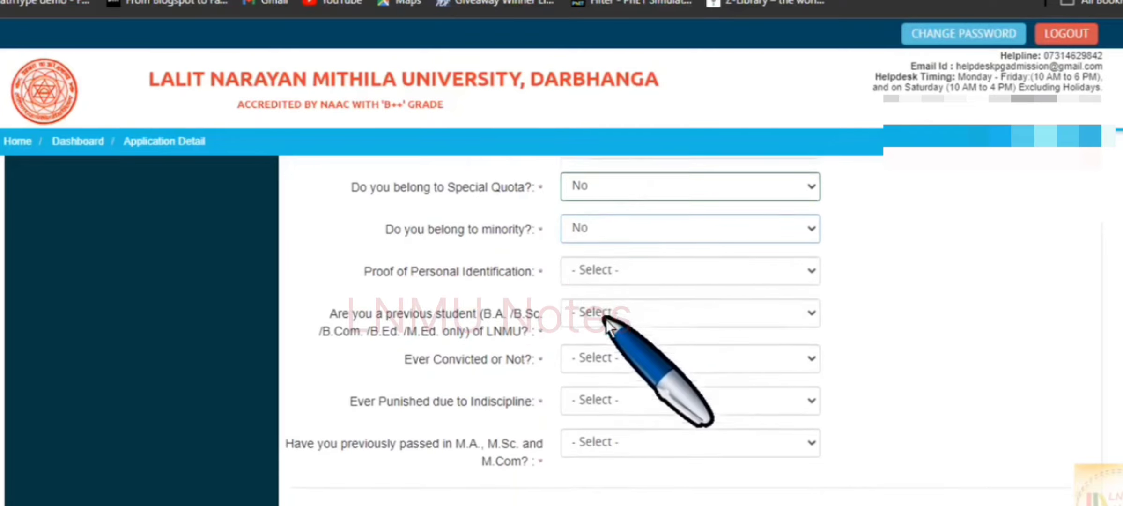
{"action": "left_click", "coordinate": [594, 253]}
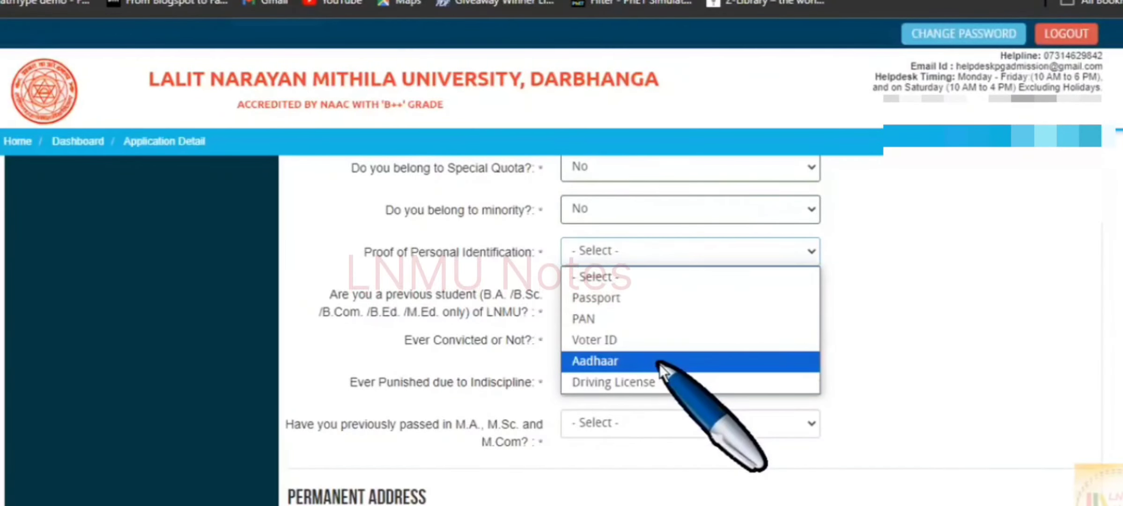
{"action": "left_click", "coordinate": [660, 362]}
{"action": "left_click", "coordinate": [621, 294]}
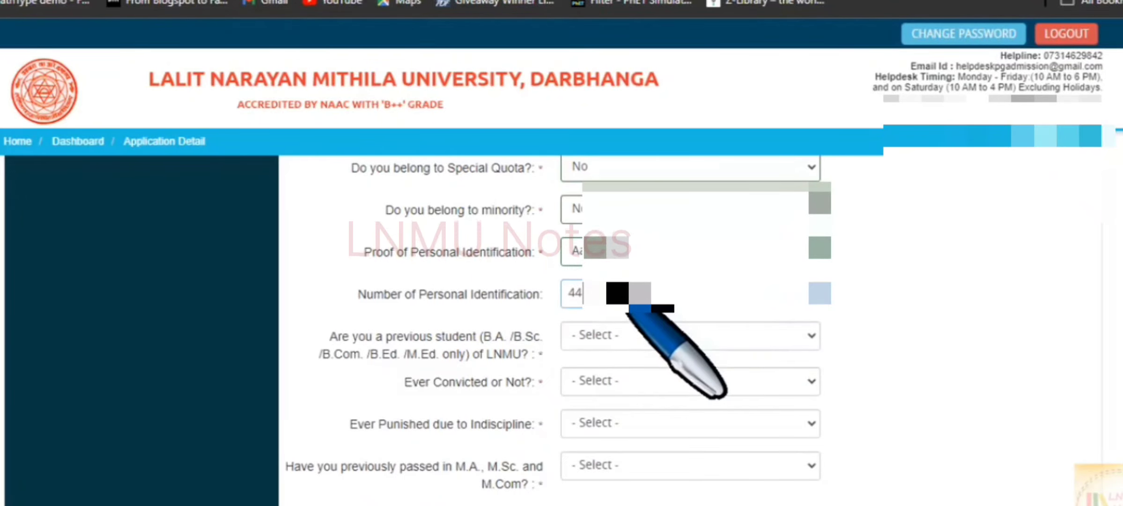
{"action": "scroll", "coordinate": [805, 320], "scroll_direction": "down", "scroll_amount": 2}
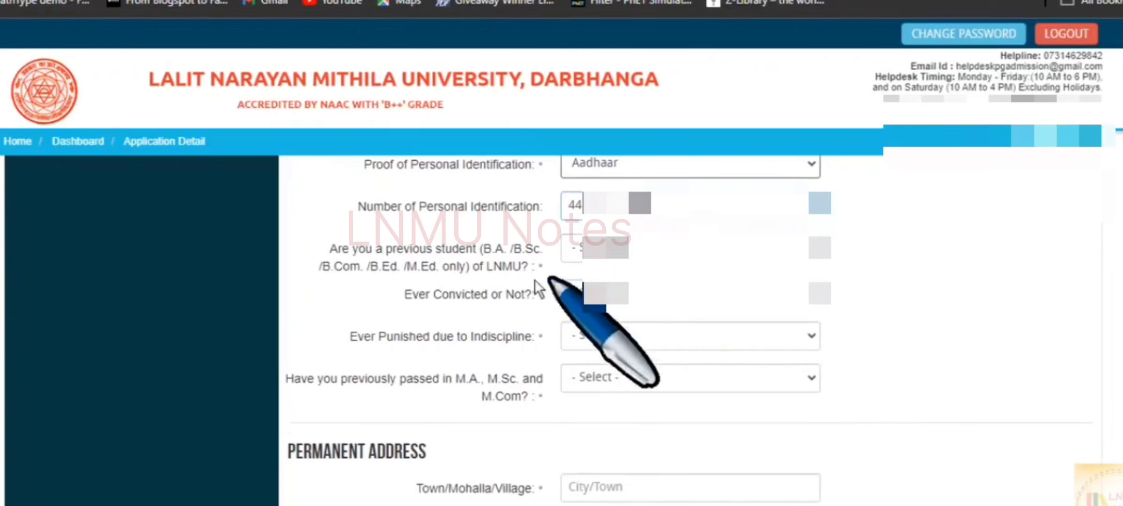
Answer Yes for previous LNMU student and for Migration Certificate.
{"action": "left_click", "coordinate": [623, 247]}
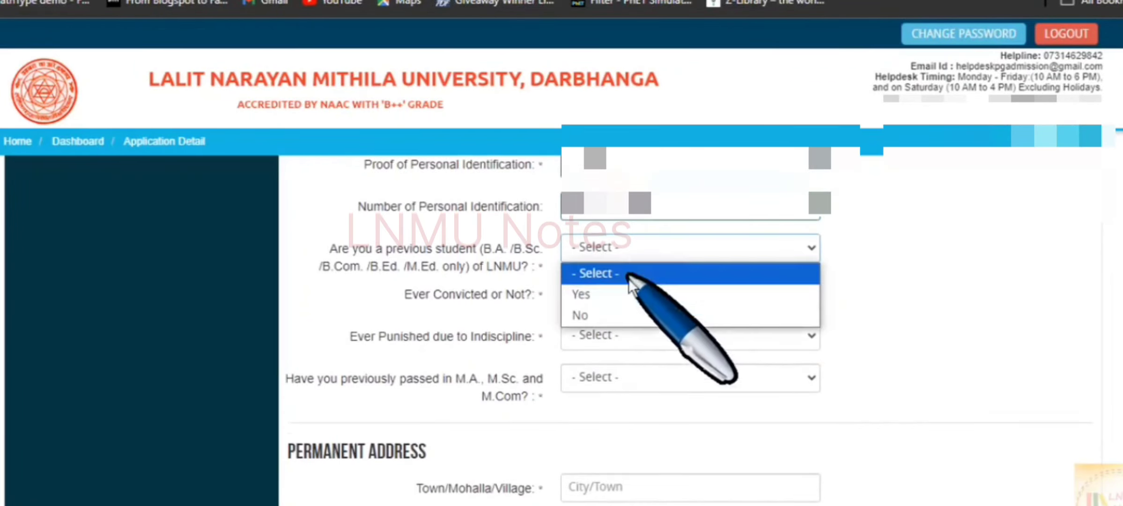
{"action": "left_click", "coordinate": [619, 300]}
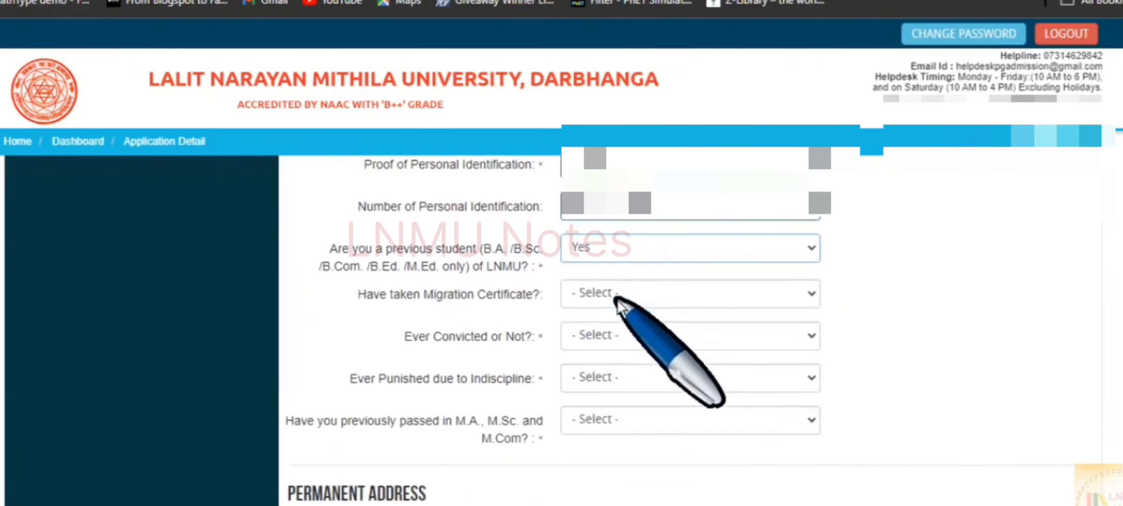
{"action": "scroll", "coordinate": [617, 300], "scroll_direction": "down", "scroll_amount": 1}
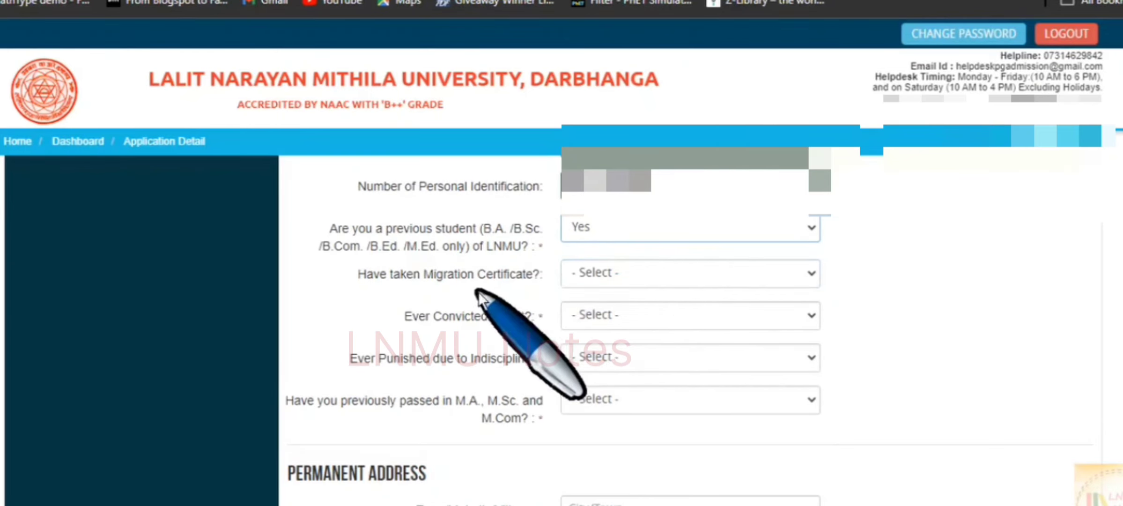
{"action": "left_click", "coordinate": [620, 282]}
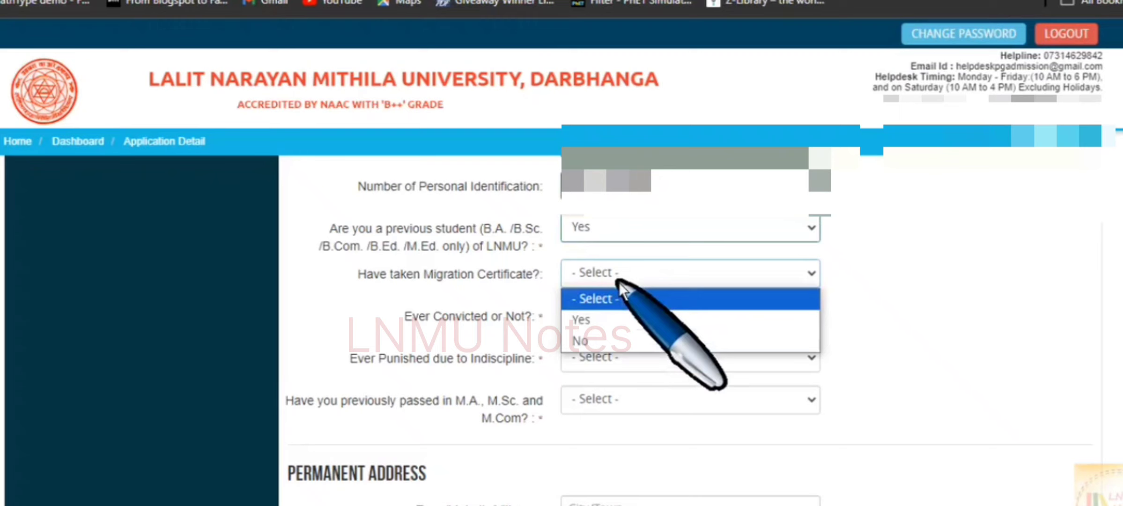
{"action": "left_click", "coordinate": [617, 327]}
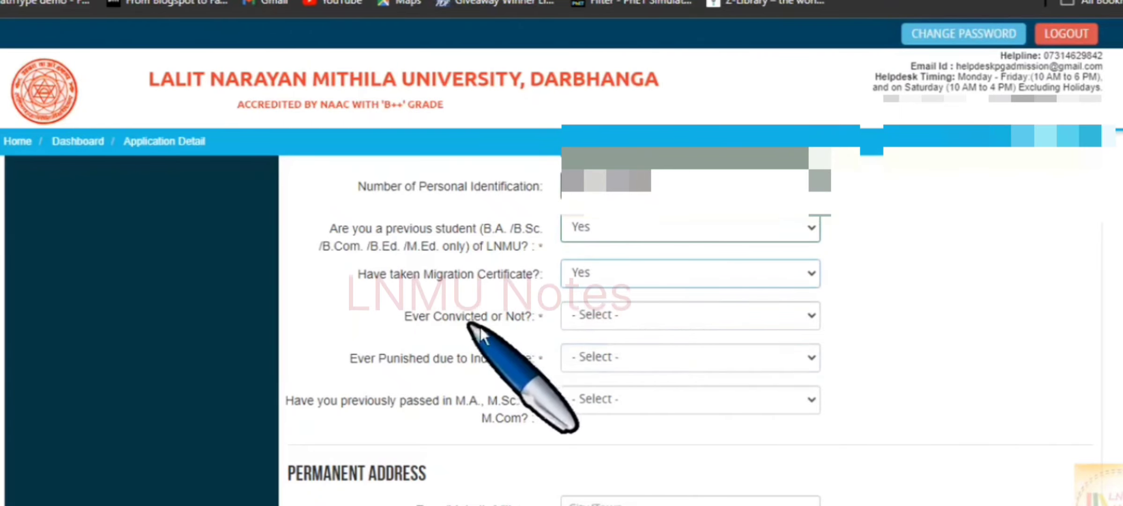
Answer No to Ever Convicted and Ever Punished.
{"action": "left_click", "coordinate": [635, 326]}
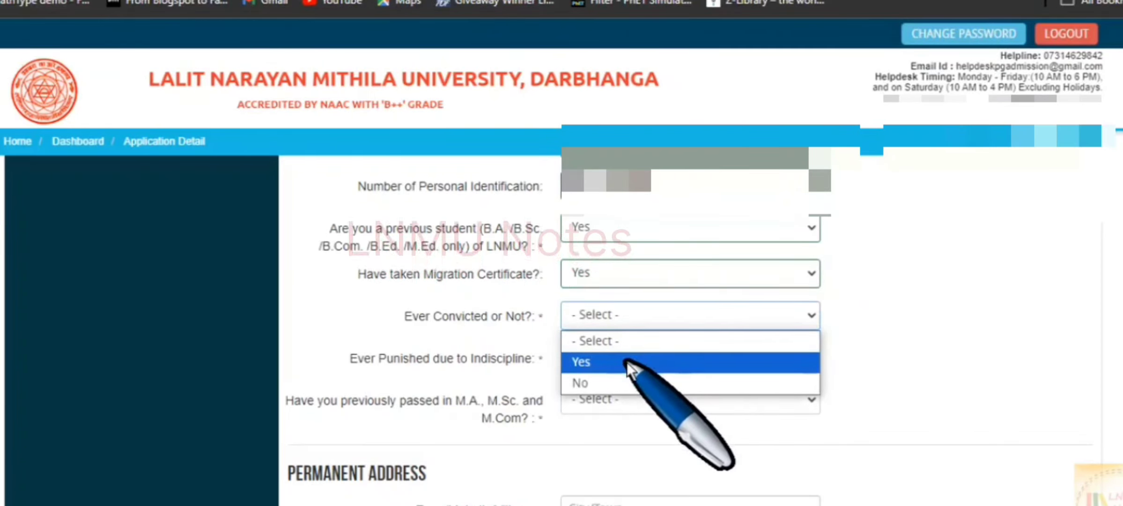
{"action": "left_click", "coordinate": [624, 382]}
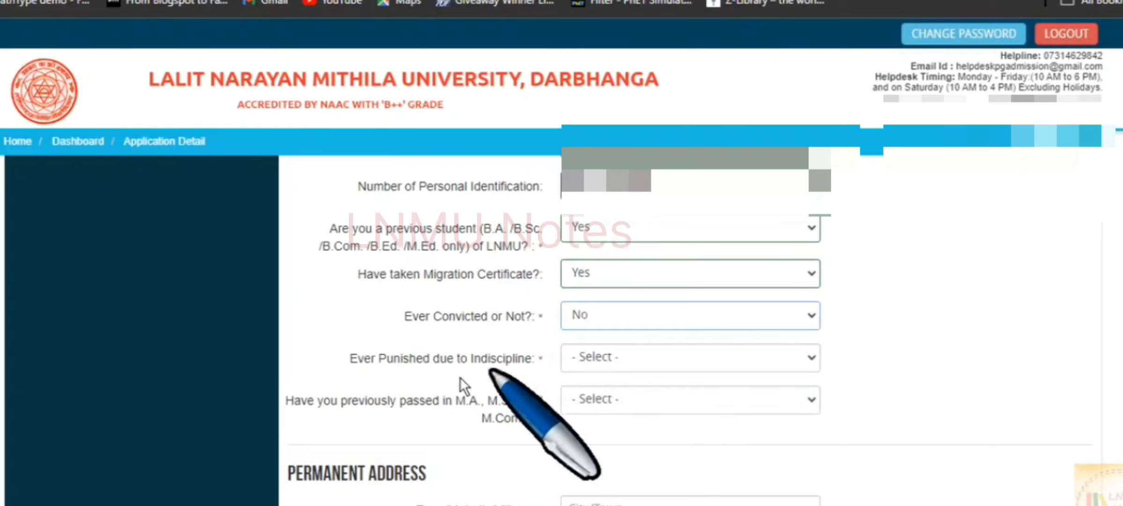
{"action": "left_click", "coordinate": [627, 364]}
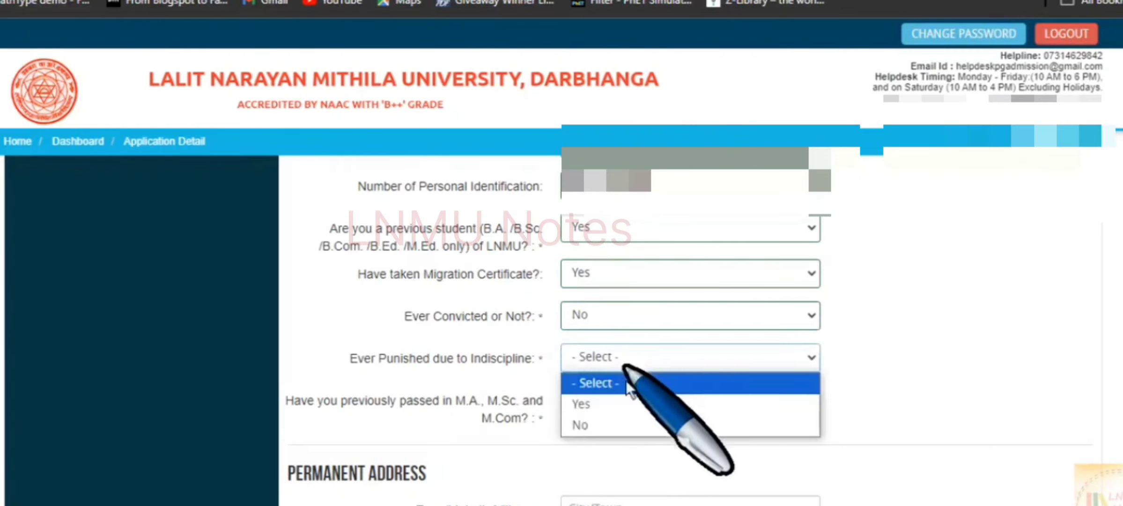
{"action": "left_click", "coordinate": [619, 426]}
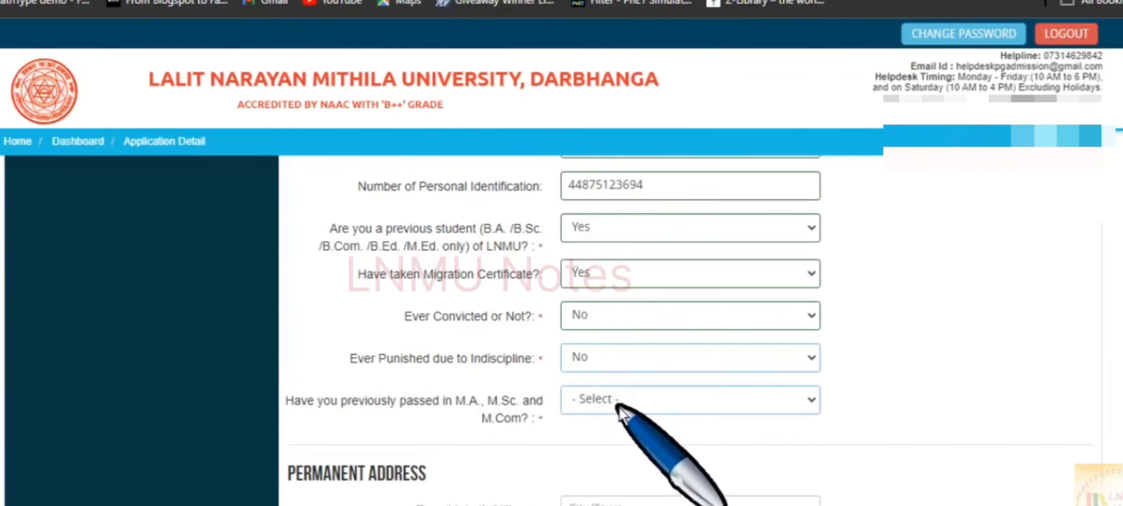
Answer Yes to a previous M.A./M.Sc./M.Com degree and dismiss the not-eligible warning.
{"action": "scroll", "coordinate": [617, 408], "scroll_direction": "down", "scroll_amount": 1}
{"action": "left_click", "coordinate": [604, 349]}
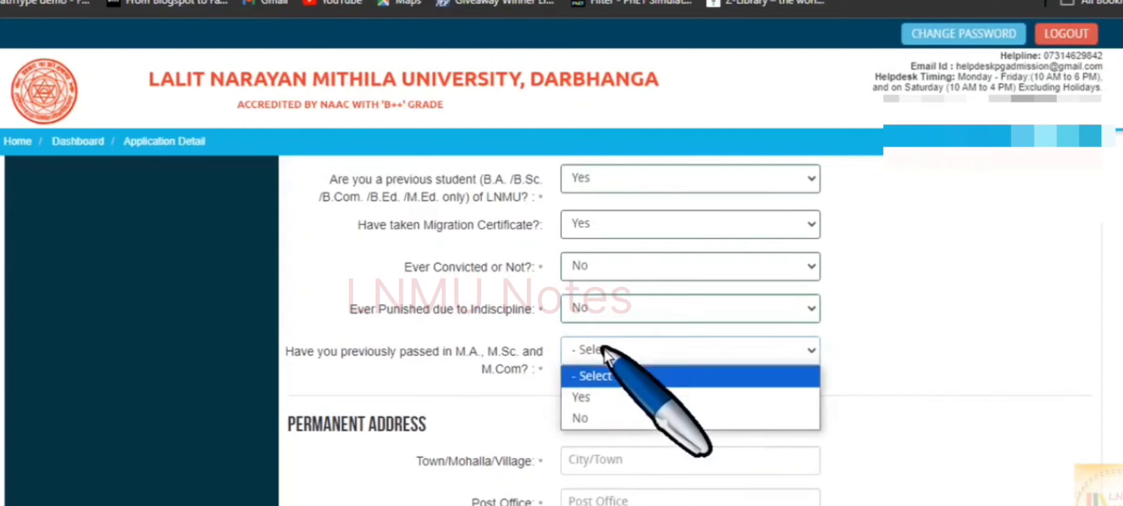
{"action": "left_click", "coordinate": [609, 403]}
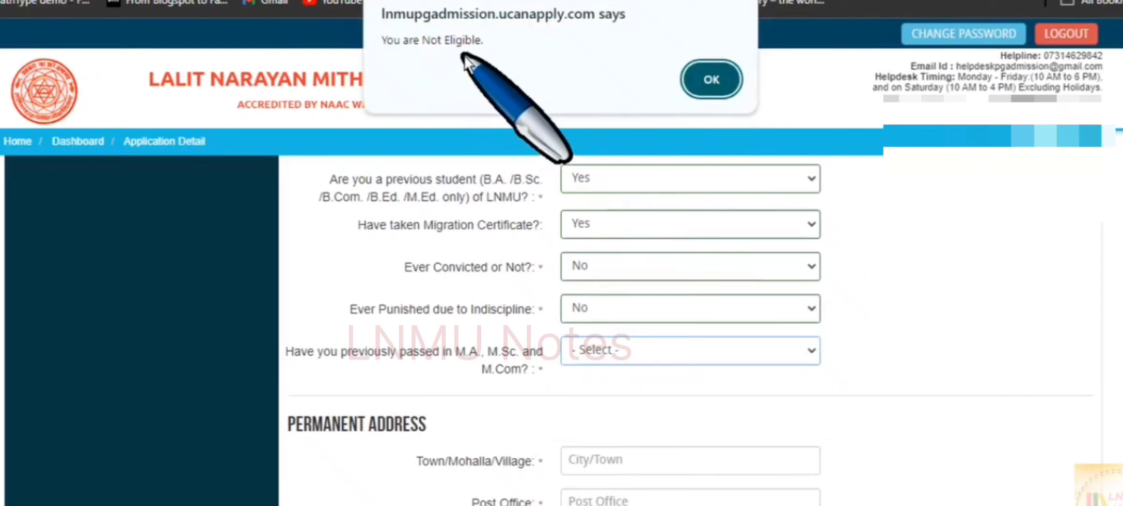
{"action": "left_click", "coordinate": [713, 80]}
Change the previous master's degree answer to No and pick the permanent address State.
{"action": "left_click", "coordinate": [646, 350]}
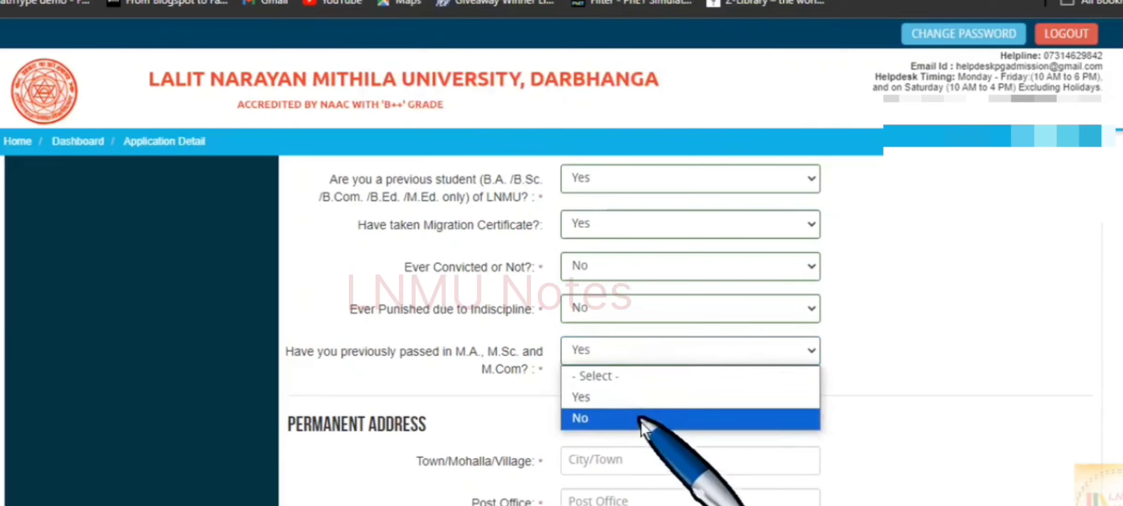
{"action": "left_click", "coordinate": [644, 420]}
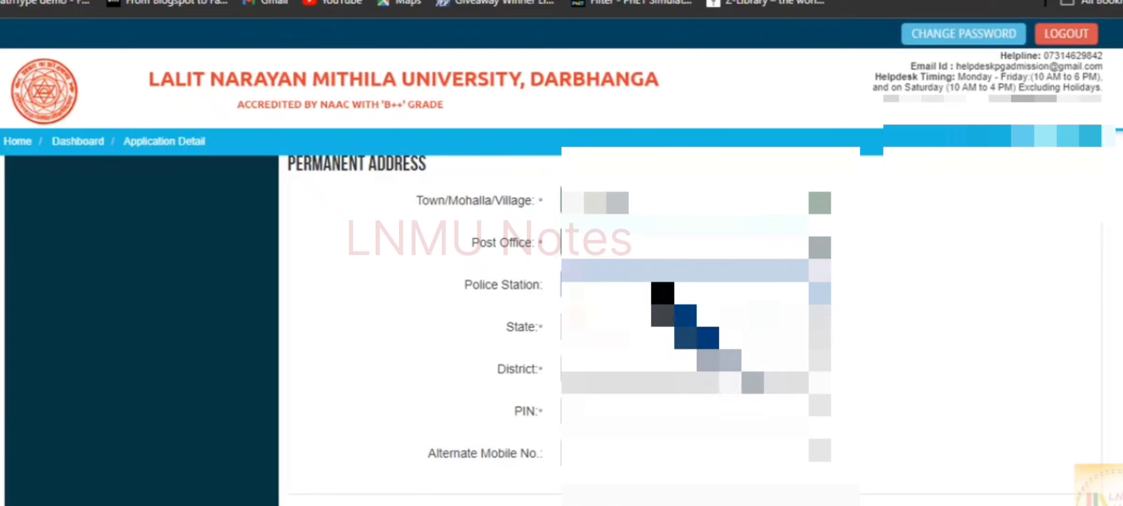
{"action": "left_click", "coordinate": [641, 323]}
{"action": "left_click", "coordinate": [646, 30]}
{"action": "scroll", "coordinate": [632, 239], "scroll_direction": "down", "scroll_amount": 3}
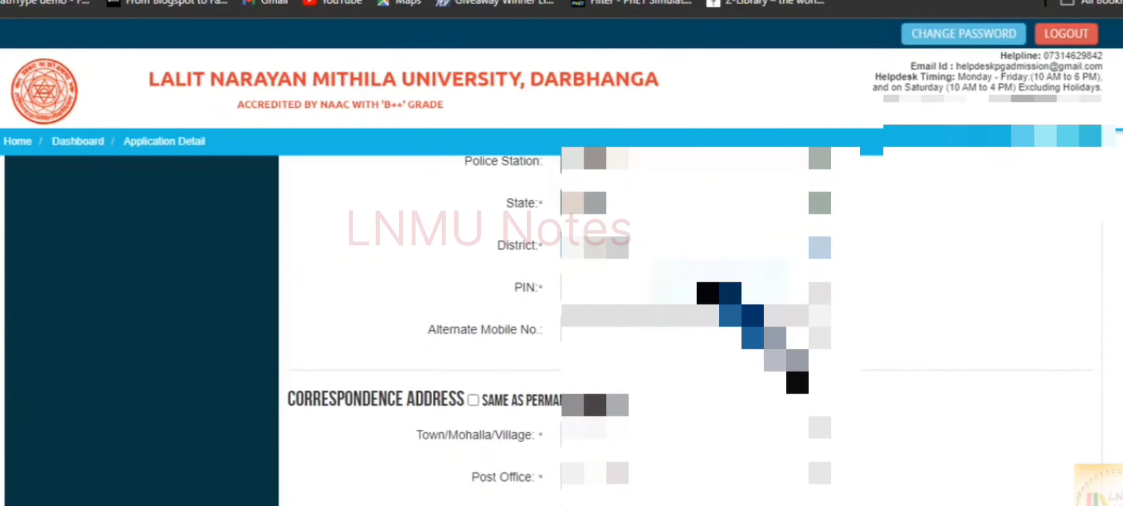
Tick Same as Permanent for the correspondence address and save the applicant details.
{"action": "left_click", "coordinate": [656, 331]}
{"action": "scroll", "coordinate": [679, 323], "scroll_direction": "down", "scroll_amount": 1}
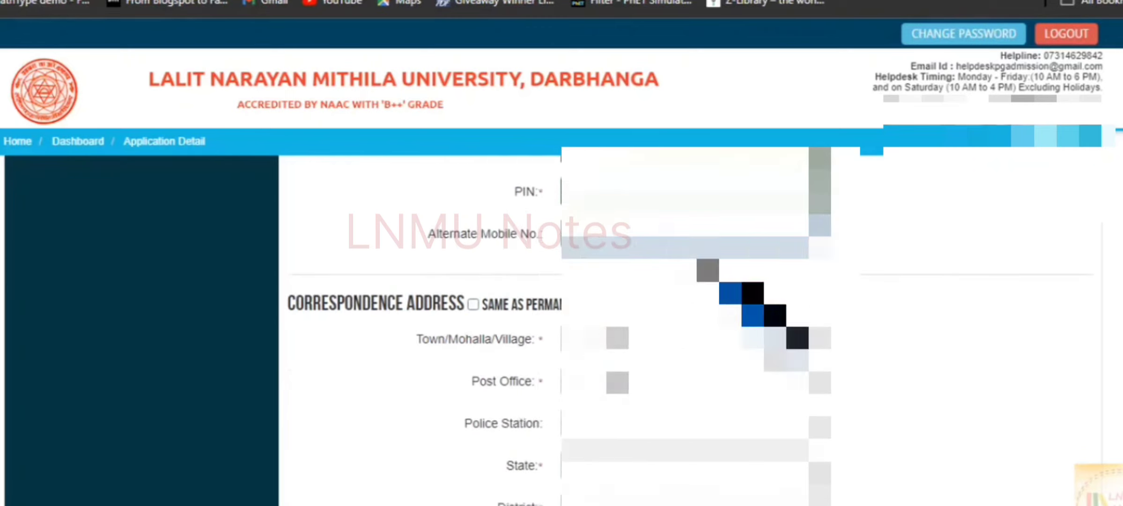
{"action": "left_click", "coordinate": [472, 304]}
{"action": "scroll", "coordinate": [836, 287], "scroll_direction": "down", "scroll_amount": 3}
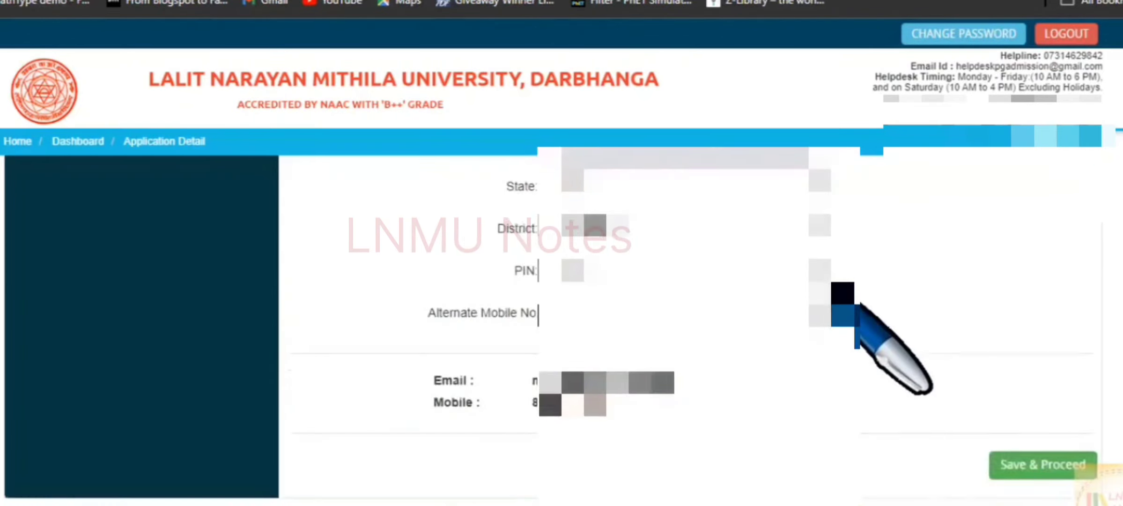
{"action": "left_click", "coordinate": [1043, 465]}
Upload download (2).jpg as the passport-size photo.
{"action": "scroll", "coordinate": [1043, 480], "scroll_direction": "down", "scroll_amount": 1}
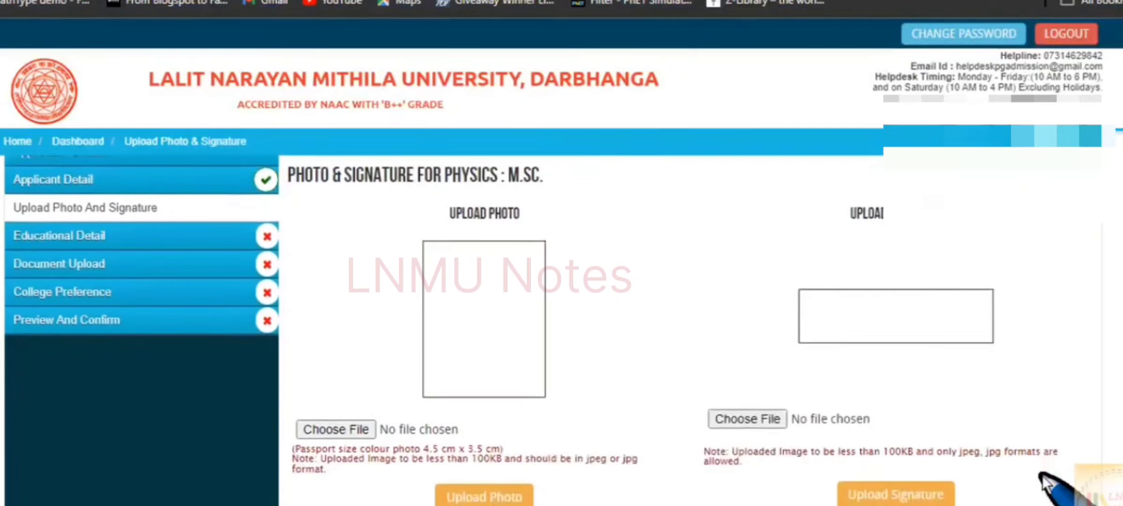
{"action": "scroll", "coordinate": [515, 347], "scroll_direction": "down", "scroll_amount": 2}
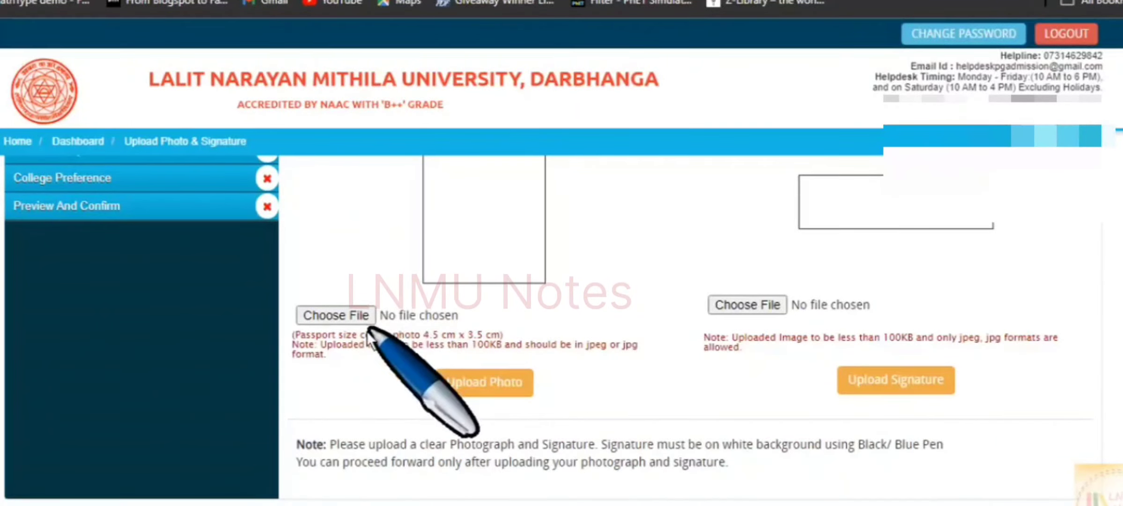
{"action": "left_click", "coordinate": [347, 316]}
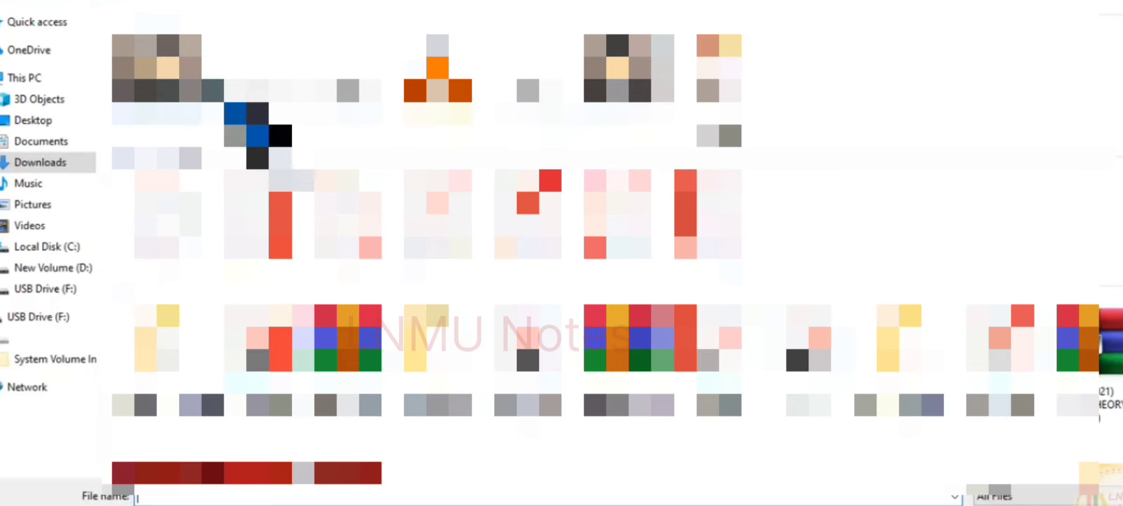
{"action": "left_click", "coordinate": [203, 104]}
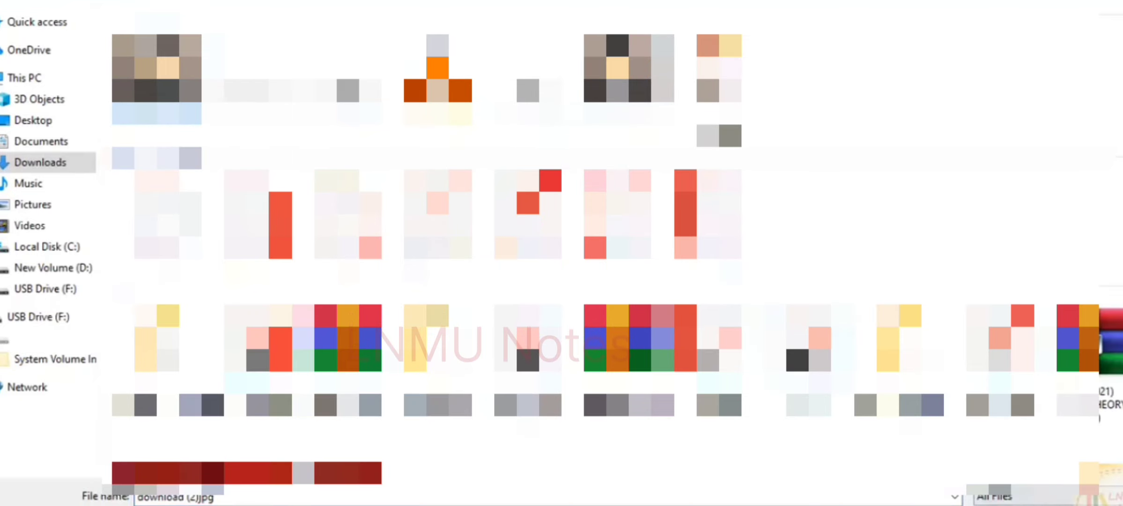
{"action": "left_click", "coordinate": [1012, 505]}
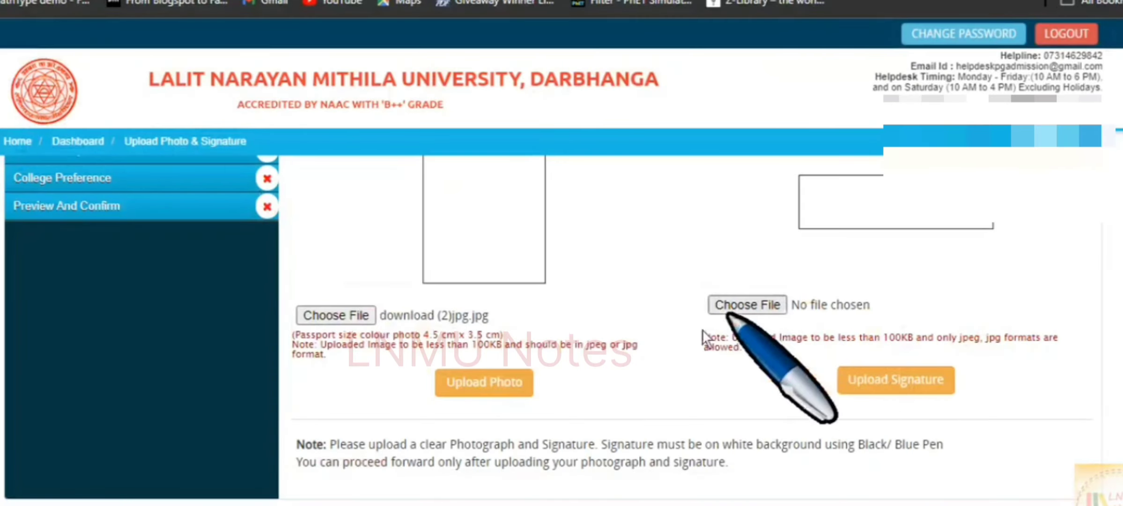
{"action": "scroll", "coordinate": [702, 337], "scroll_direction": "up", "scroll_amount": 2}
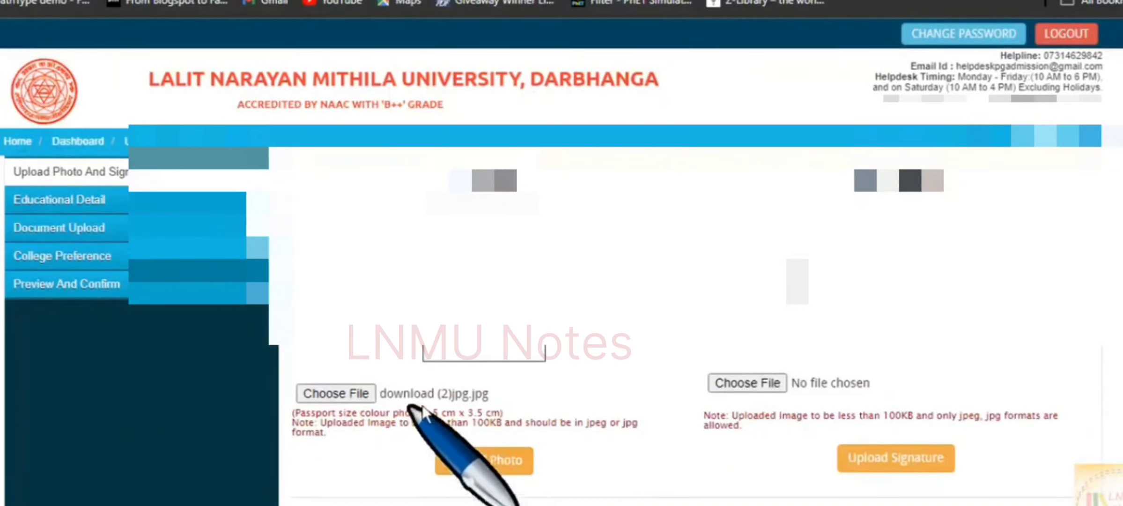
{"action": "left_click", "coordinate": [482, 470]}
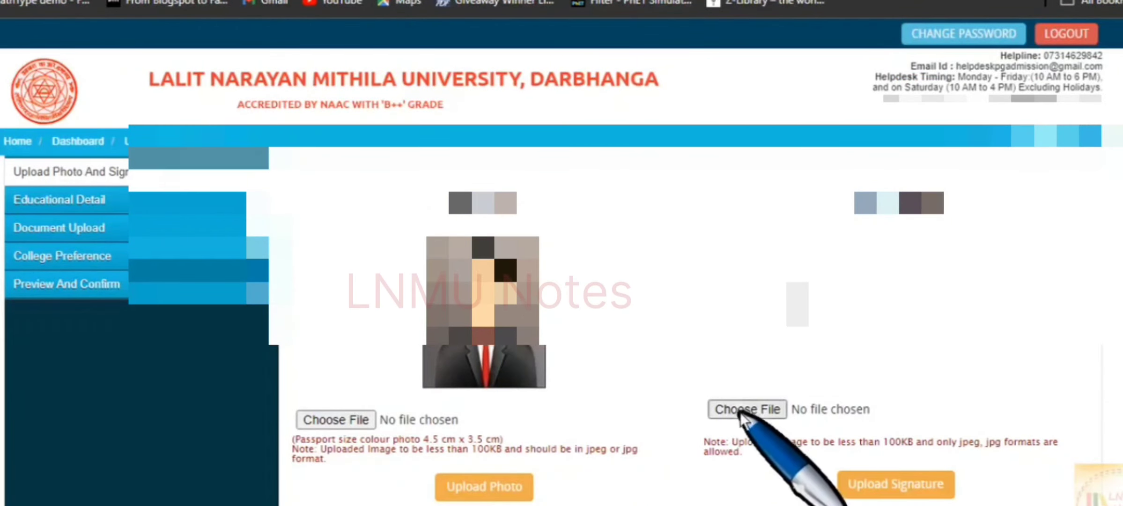
Upload downloadjpeg.jpg as the signature image.
{"action": "left_click", "coordinate": [739, 410]}
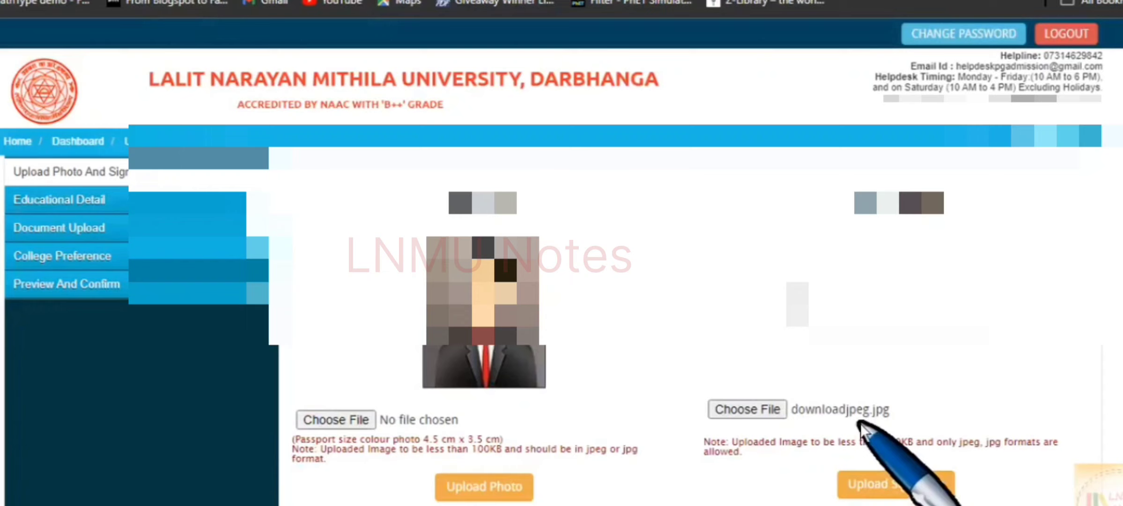
{"action": "scroll", "coordinate": [871, 427], "scroll_direction": "down", "scroll_amount": 1}
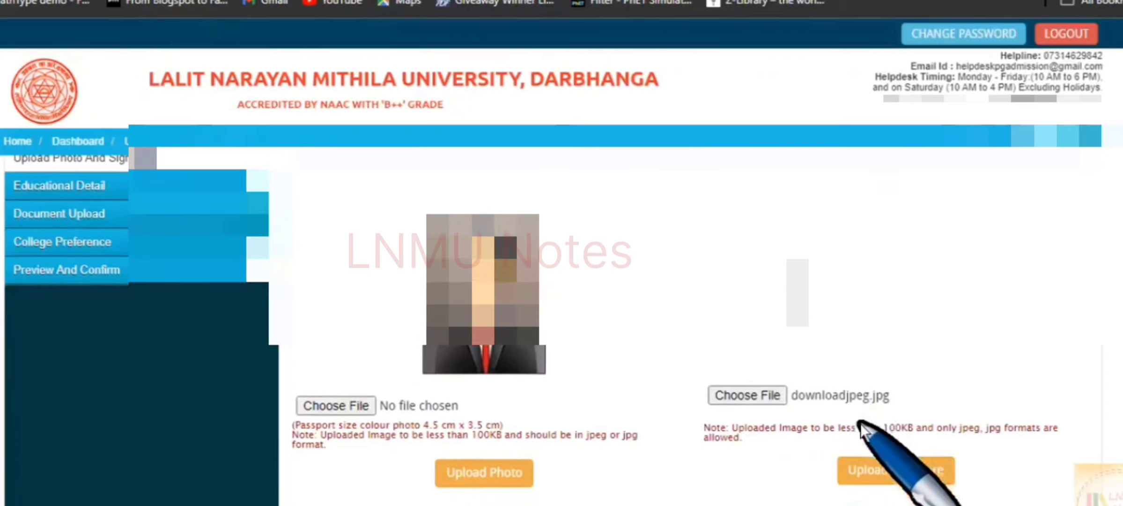
{"action": "left_click", "coordinate": [901, 475]}
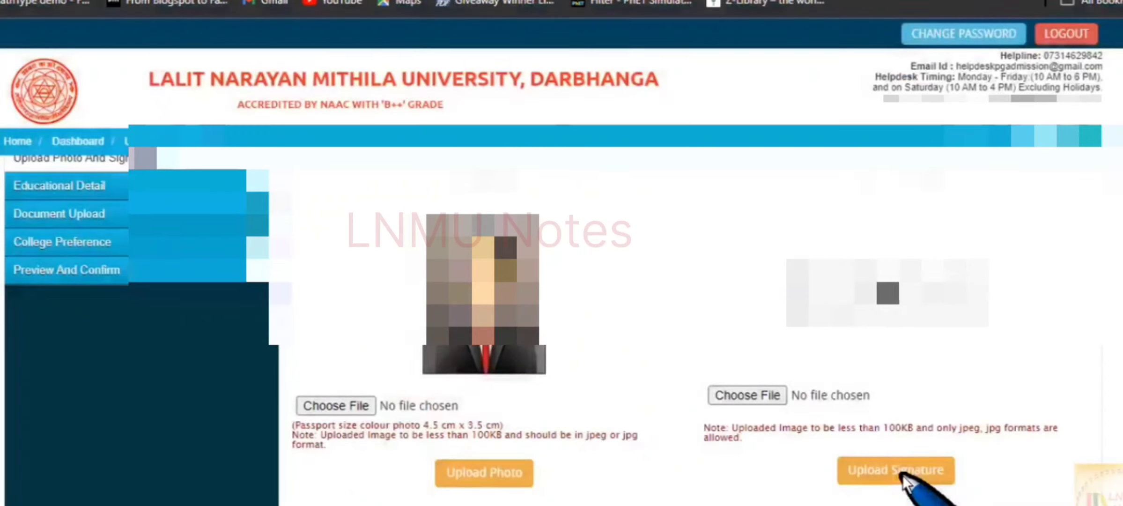
{"action": "scroll", "coordinate": [906, 483], "scroll_direction": "down", "scroll_amount": 3}
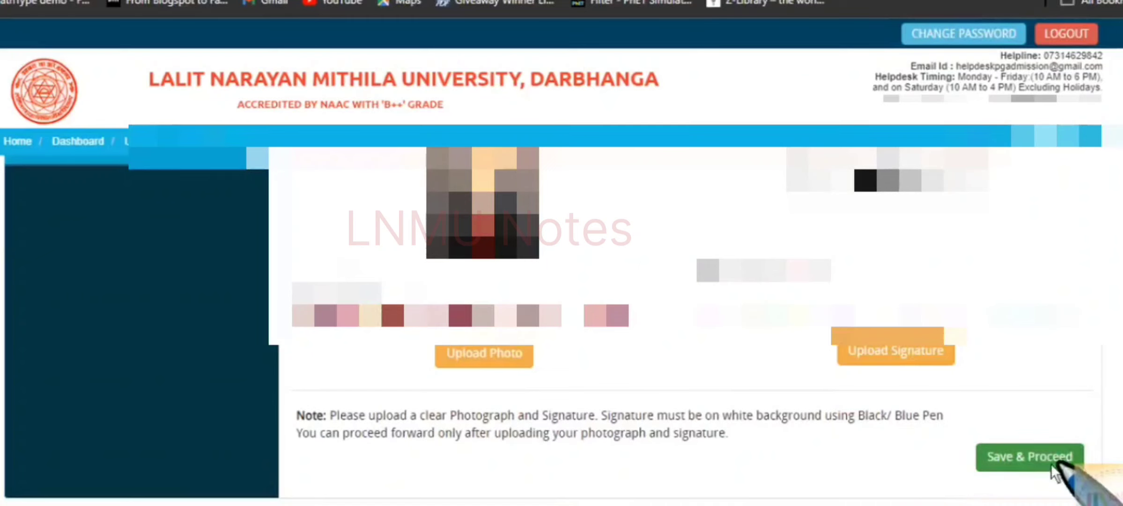
Save the photo and signature uploads and review the Educational Detail page.
{"action": "left_click", "coordinate": [1018, 458]}
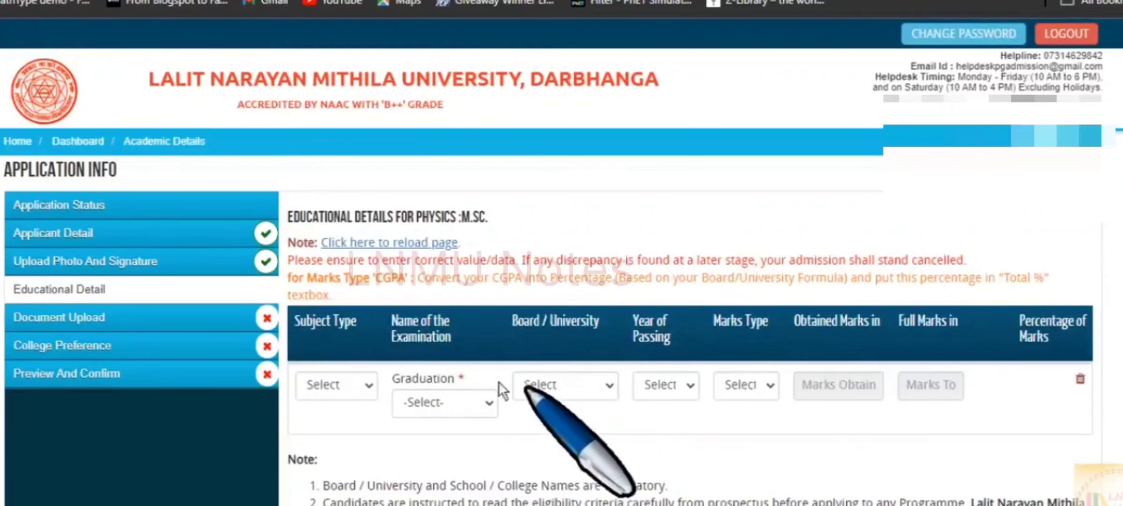
{"action": "scroll", "coordinate": [628, 441], "scroll_direction": "down", "scroll_amount": 3}
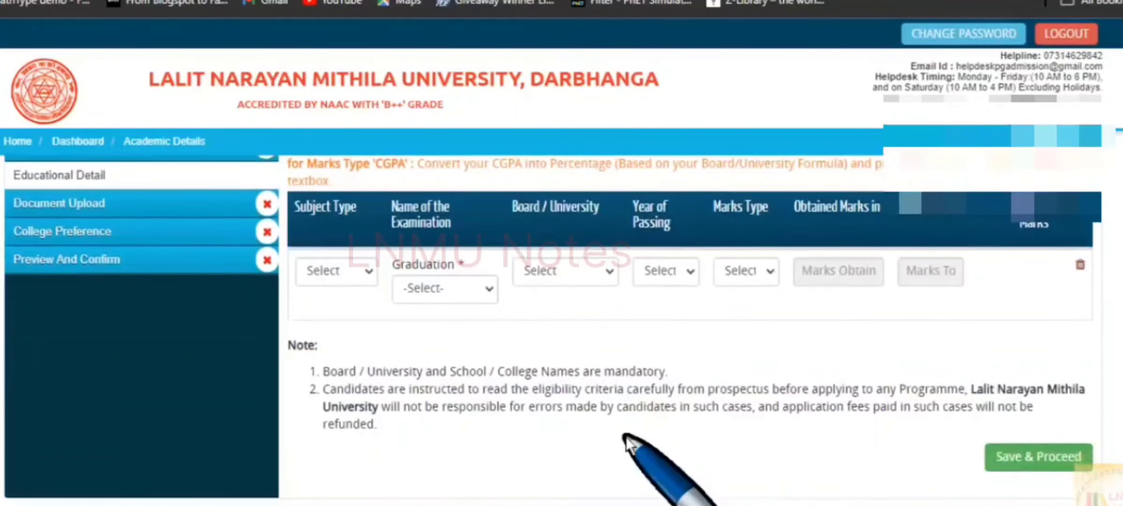
{"action": "scroll", "coordinate": [627, 438], "scroll_direction": "up", "scroll_amount": 3}
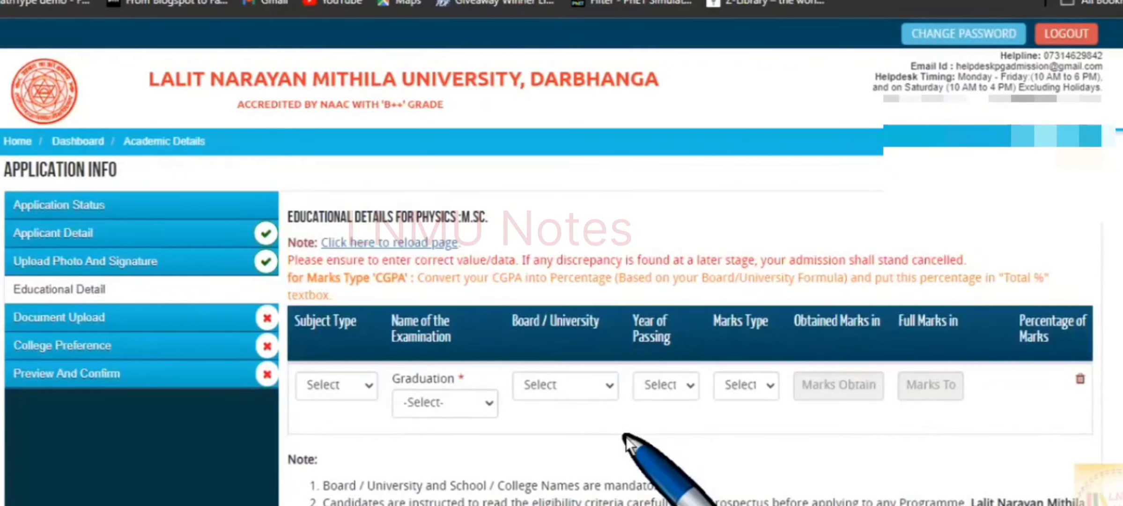
{"action": "left_click", "coordinate": [346, 387]}
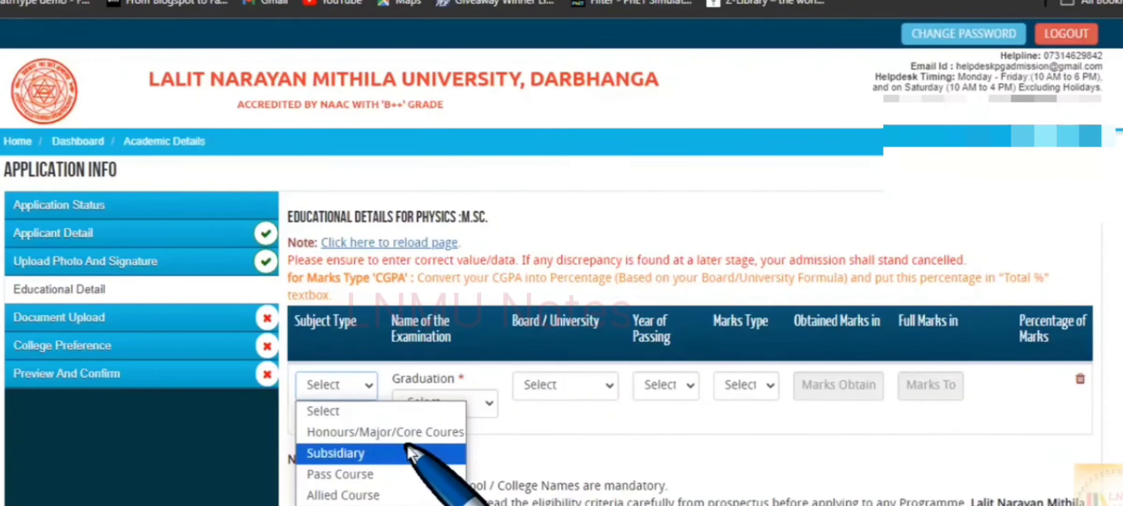
Set the graduation row to Honours/Major/Core, B.Sc., from Lalit Narayan Mithila University, Bihar.
{"action": "left_click", "coordinate": [429, 432]}
{"action": "left_click", "coordinate": [343, 388]}
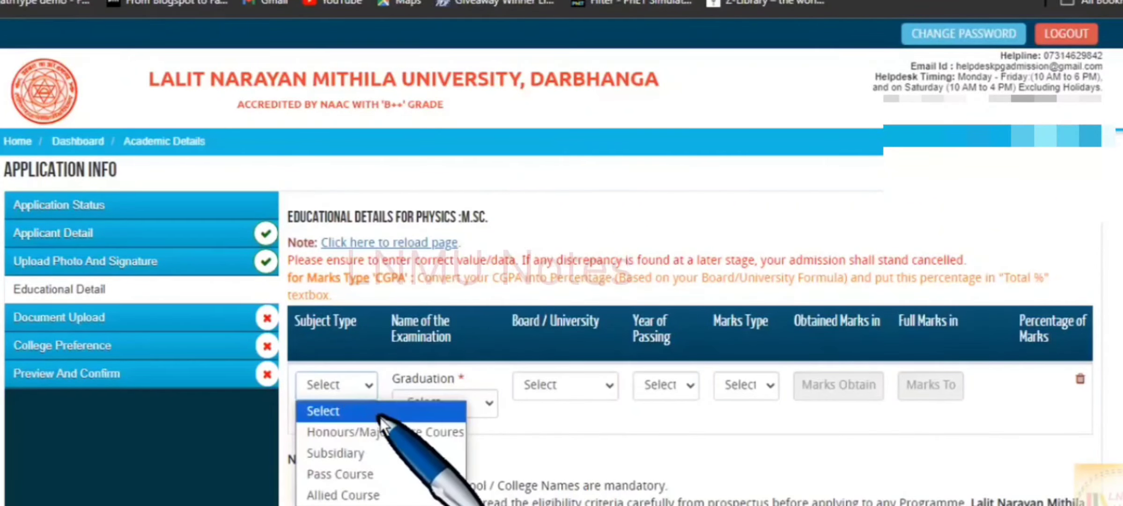
{"action": "left_click", "coordinate": [384, 432]}
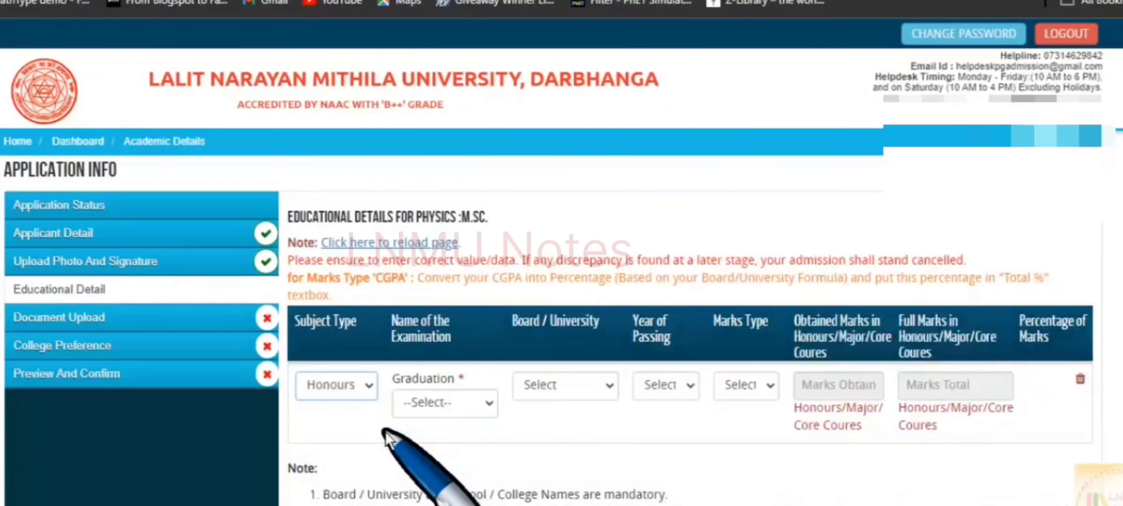
{"action": "left_click", "coordinate": [463, 406]}
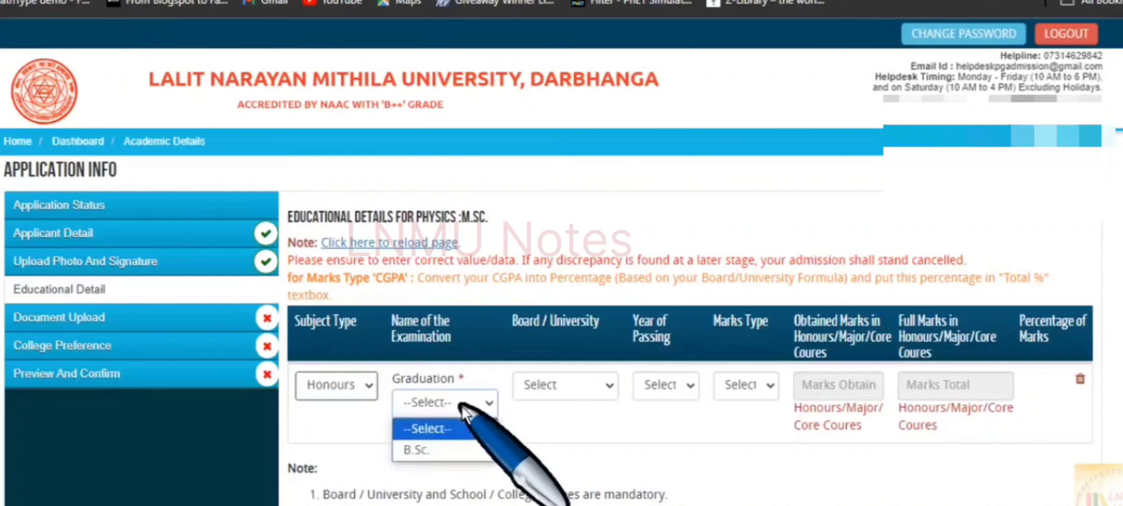
{"action": "left_click", "coordinate": [460, 448]}
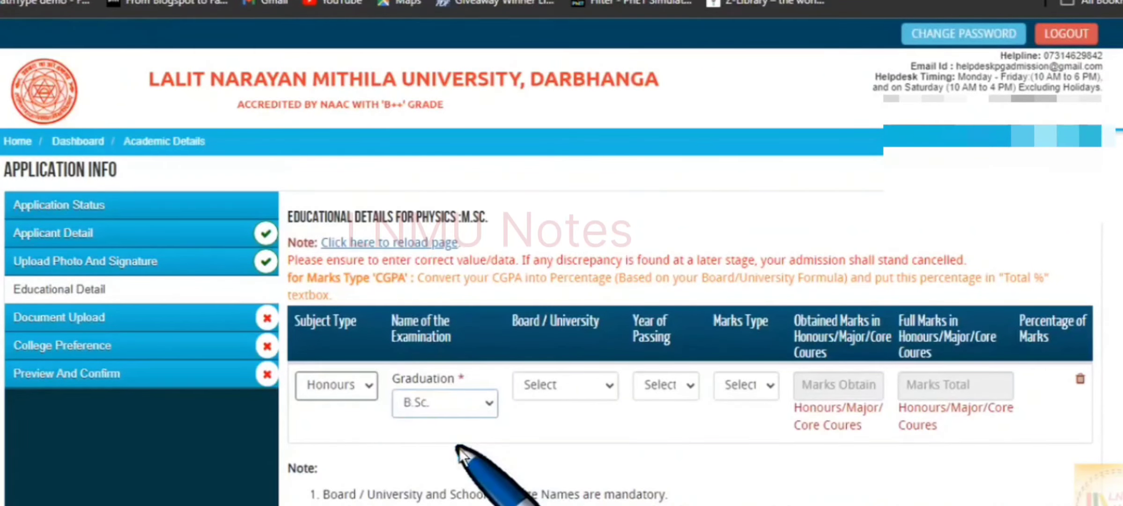
{"action": "left_click", "coordinate": [588, 383]}
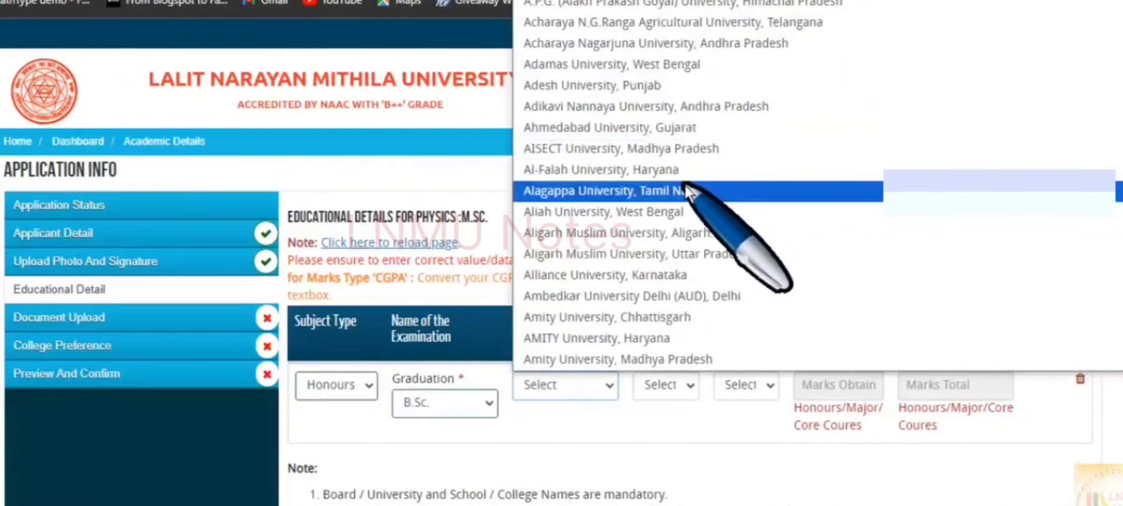
{"action": "scroll", "coordinate": [685, 186], "scroll_direction": "down", "scroll_amount": 10}
{"action": "scroll", "coordinate": [684, 186], "scroll_direction": "down", "scroll_amount": 5}
{"action": "scroll", "coordinate": [686, 190], "scroll_direction": "up", "scroll_amount": 10}
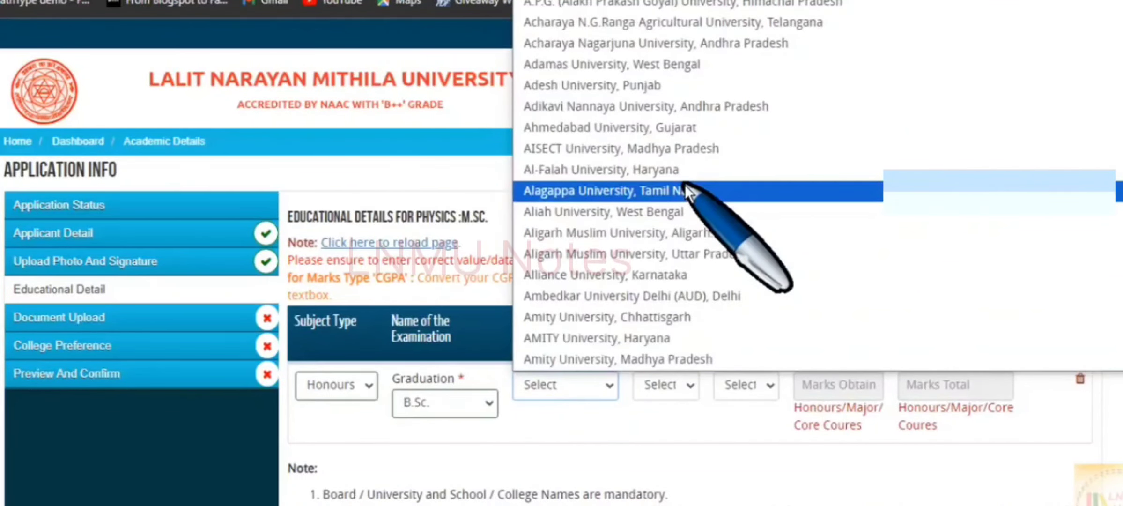
{"action": "key", "text": "l"}
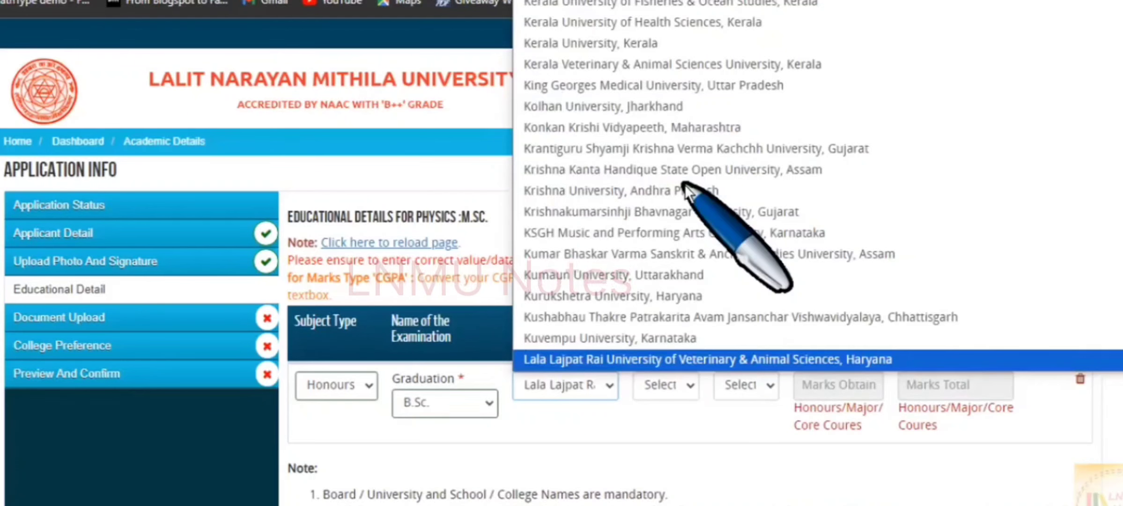
{"action": "key", "text": "Down"}
{"action": "key", "text": "Return"}
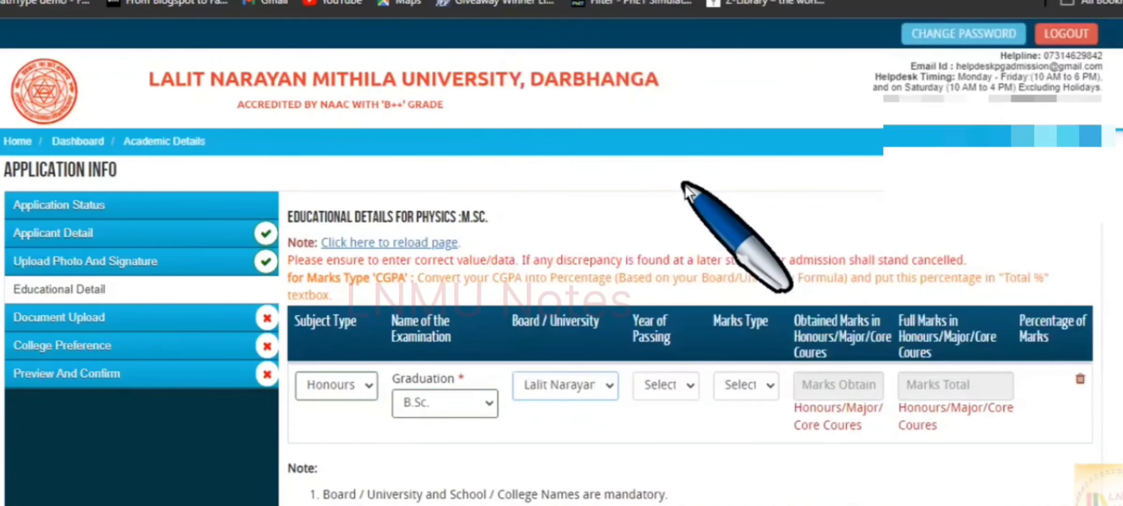
Set the graduation year of passing and choose Marks as the marks type.
{"action": "left_click", "coordinate": [664, 386]}
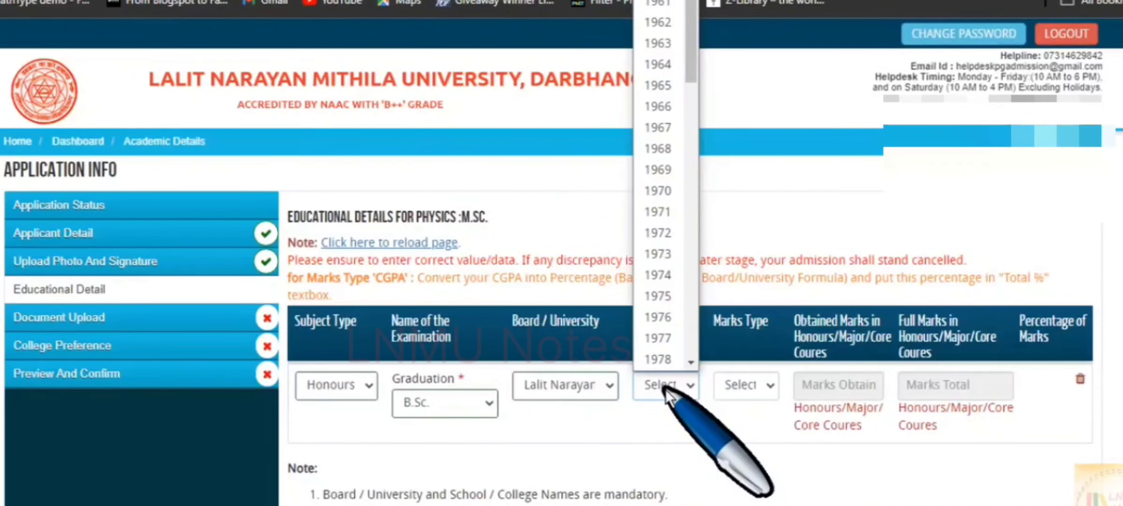
{"action": "type", "text": "2020"}
{"action": "key", "text": "Return"}
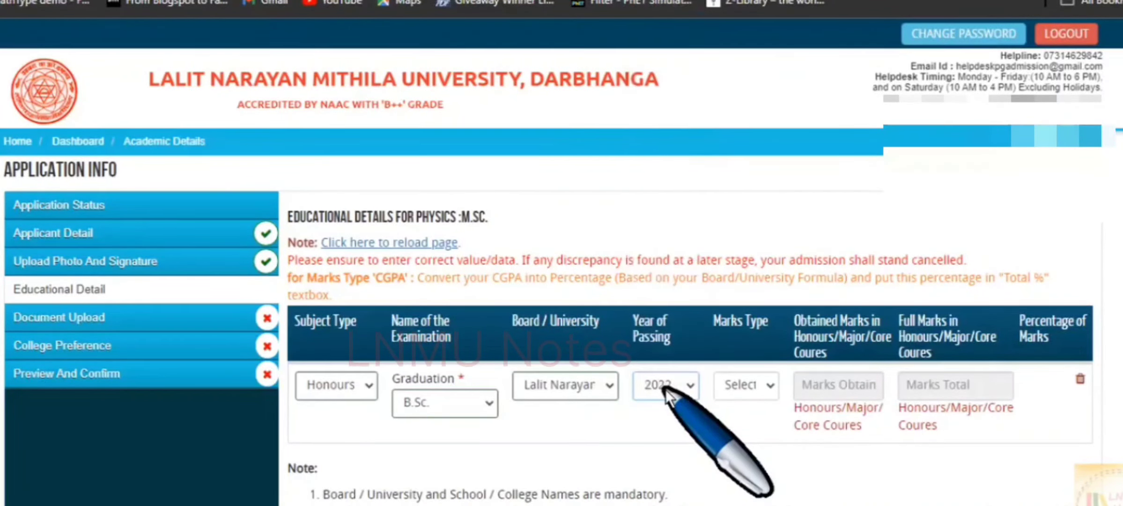
{"action": "left_click", "coordinate": [757, 385]}
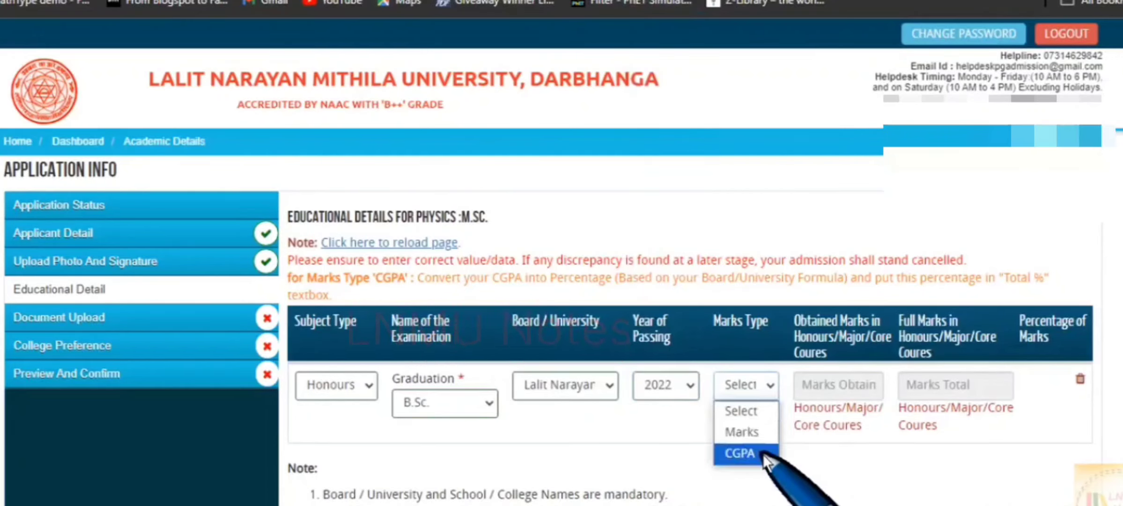
{"action": "left_click", "coordinate": [755, 431]}
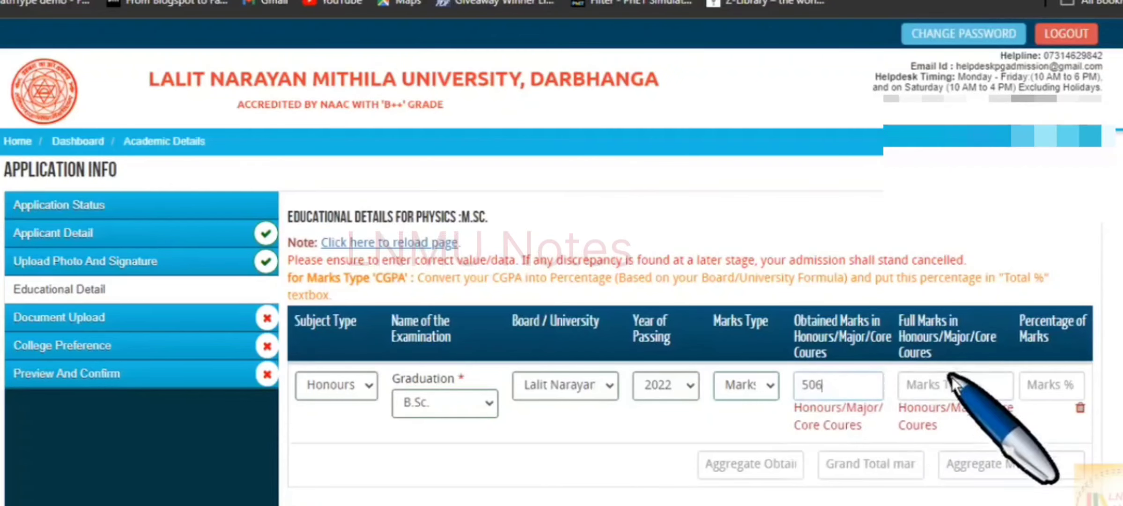
Enter 800 full marks, then restore subject type Honours/Major/Core and B.Sc. graduation.
{"action": "left_click", "coordinate": [947, 395]}
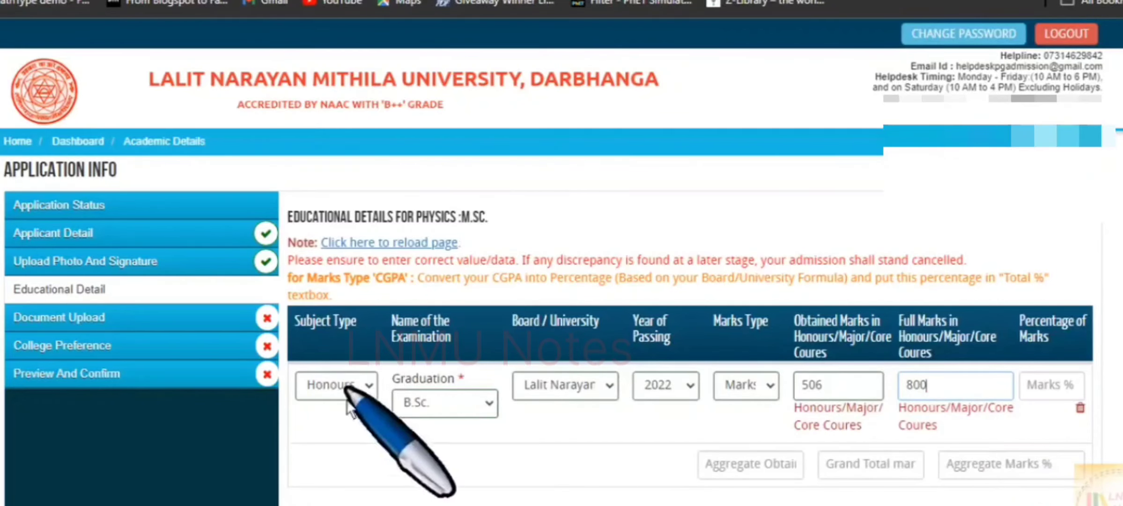
{"action": "left_click", "coordinate": [350, 385]}
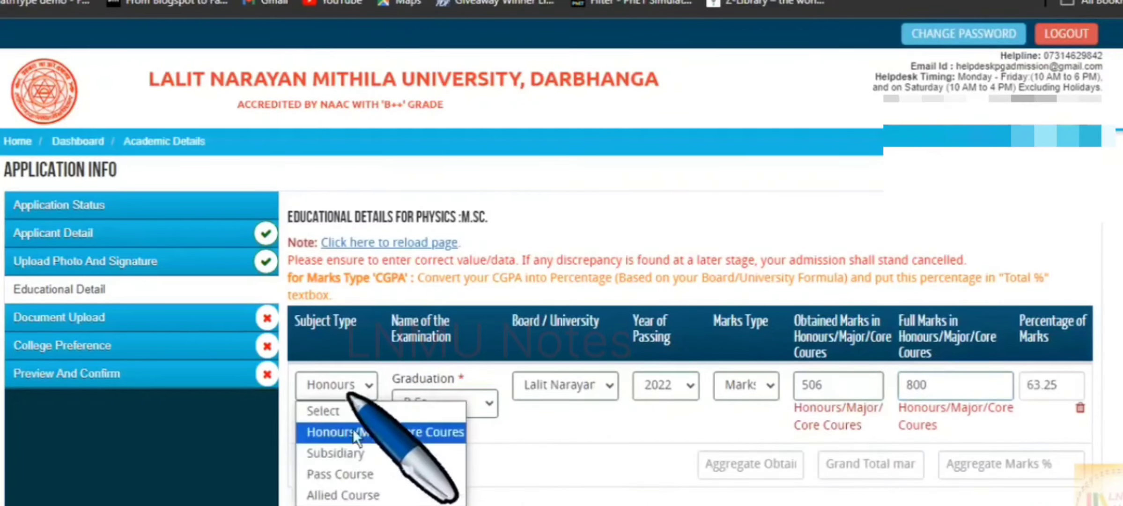
{"action": "left_click", "coordinate": [352, 450]}
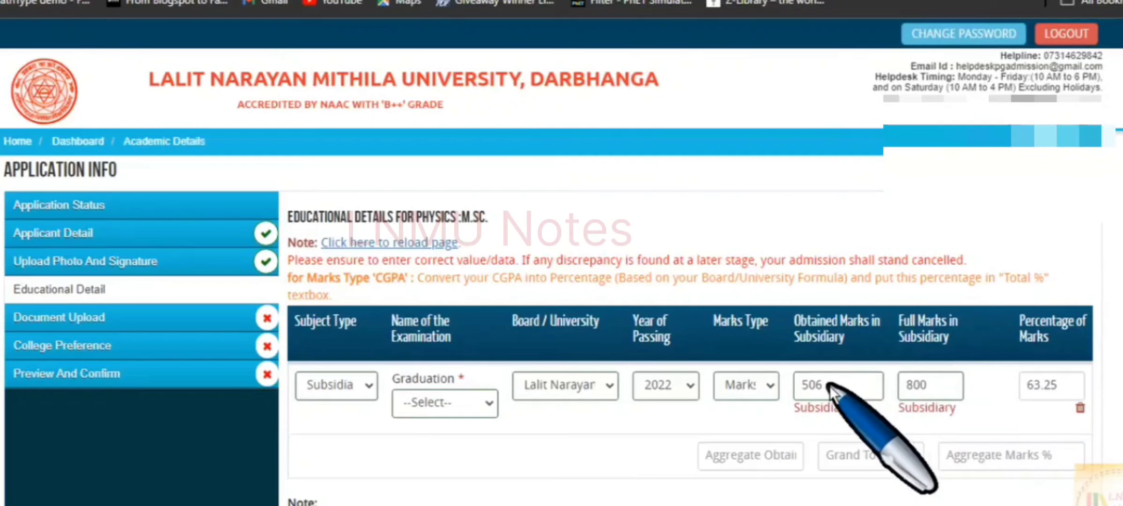
{"action": "left_click", "coordinate": [320, 383]}
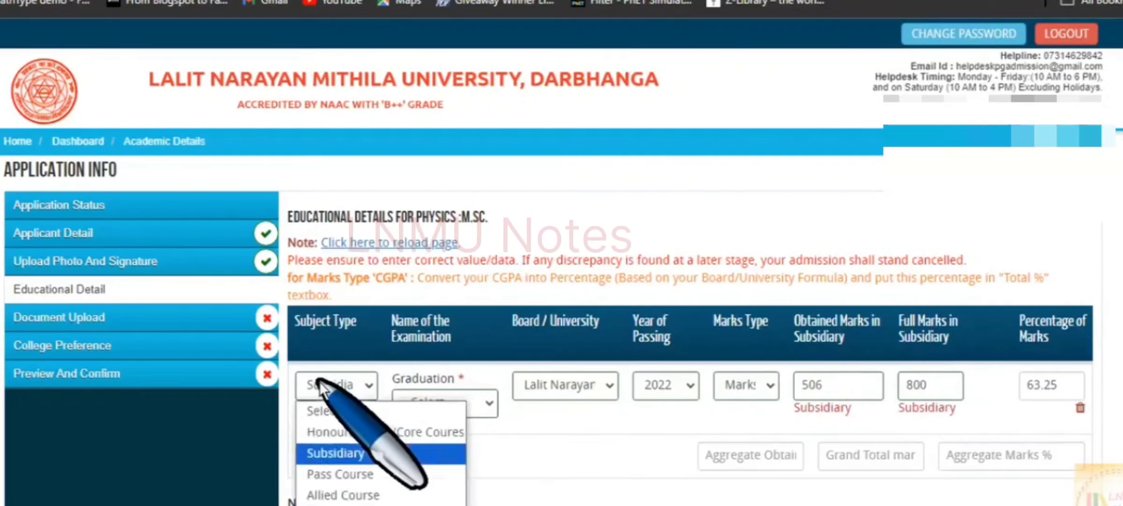
{"action": "left_click", "coordinate": [360, 431]}
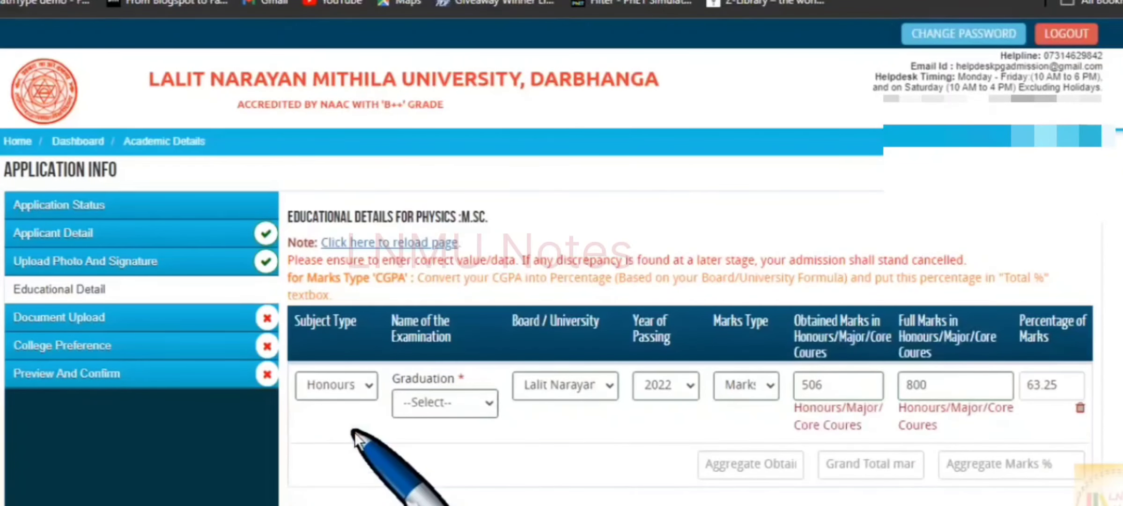
{"action": "left_click", "coordinate": [450, 404]}
{"action": "left_click", "coordinate": [445, 447]}
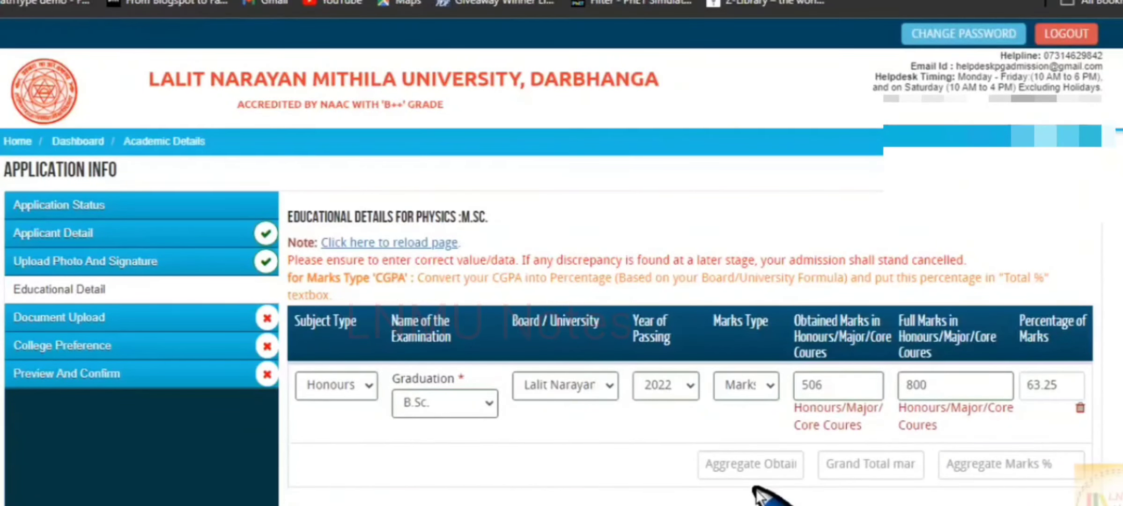
Enter a grand total of 1500 against 987 obtained marks, giving 65.8% aggregate.
{"action": "scroll", "coordinate": [756, 488], "scroll_direction": "down", "scroll_amount": 3}
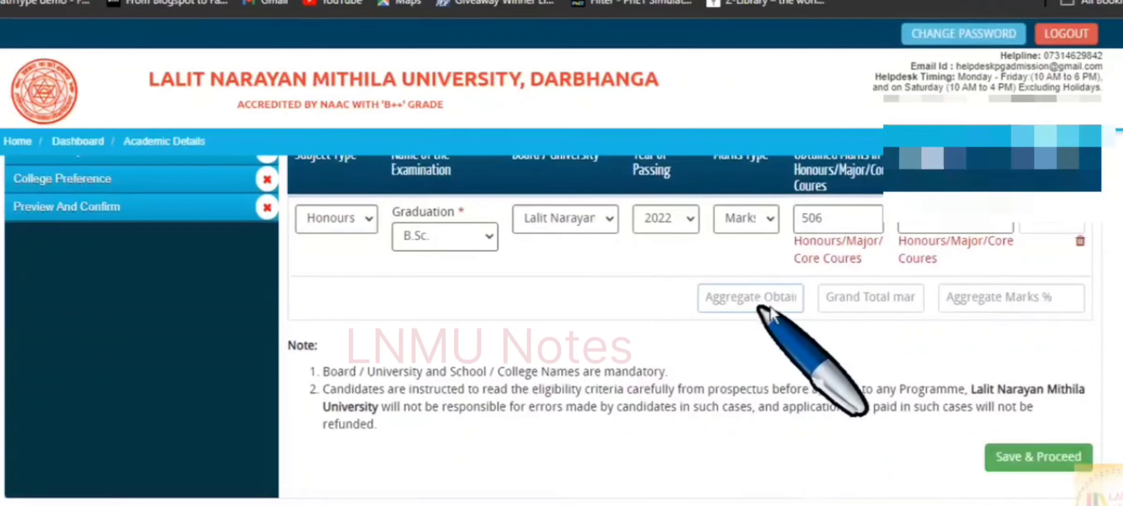
{"action": "left_click", "coordinate": [747, 298]}
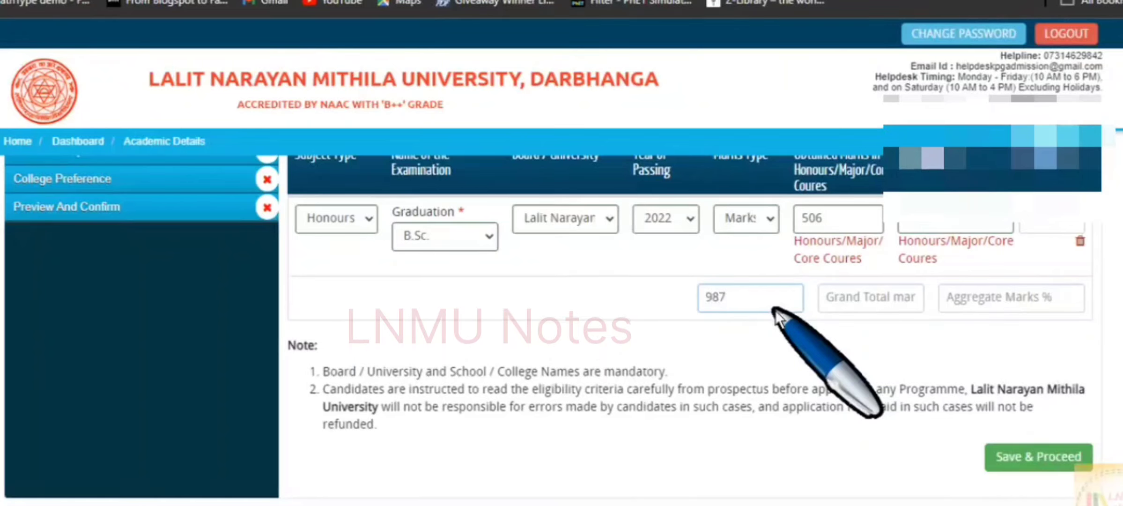
{"action": "left_click", "coordinate": [842, 300]}
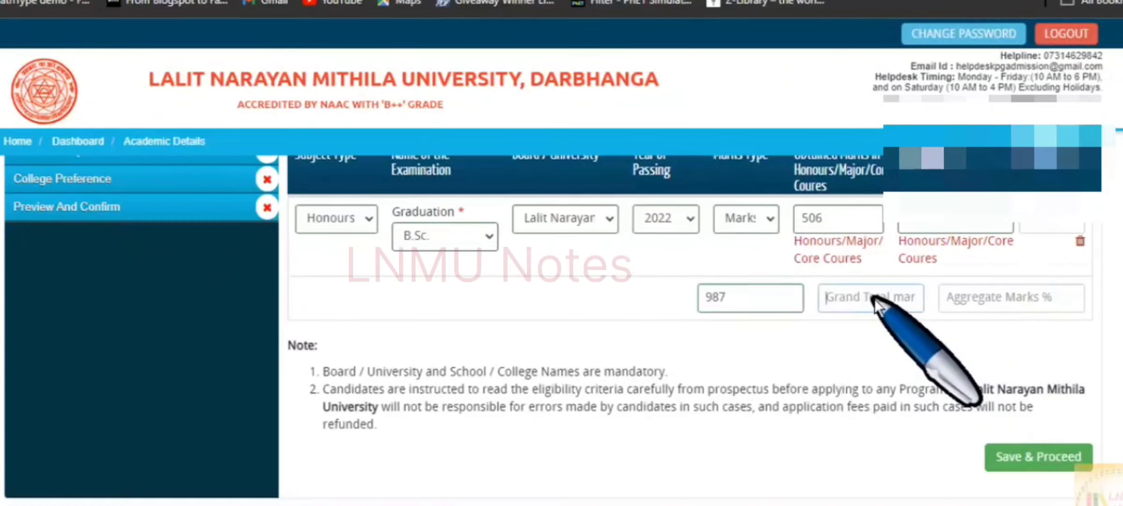
{"action": "type", "text": "1500"}
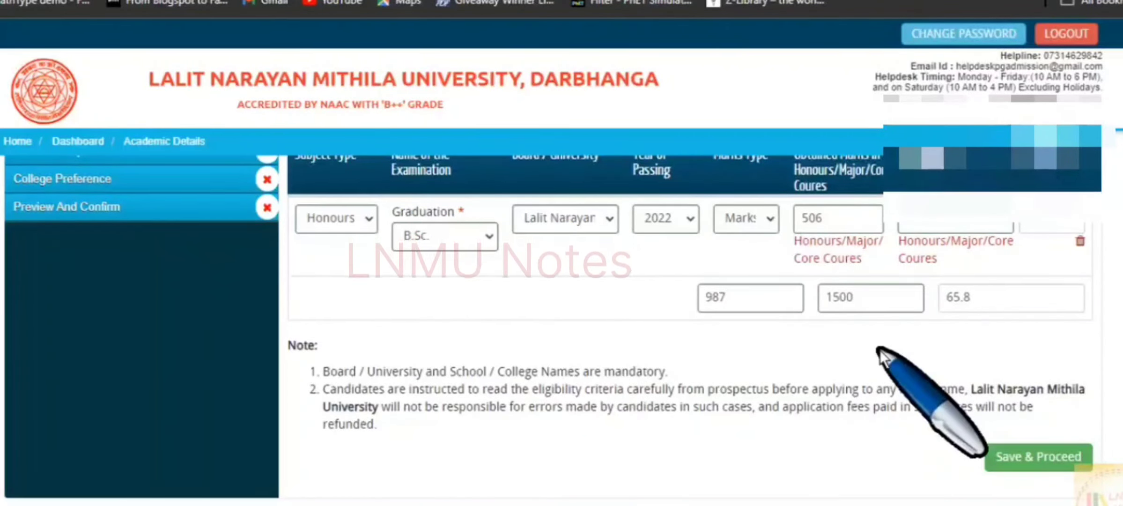
{"action": "scroll", "coordinate": [878, 347], "scroll_direction": "up", "scroll_amount": 3}
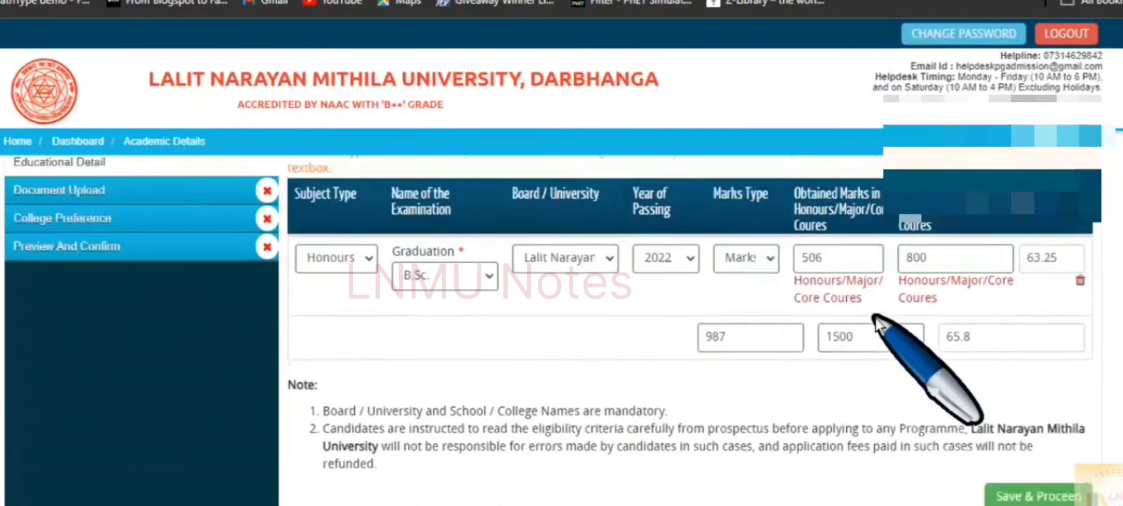
{"action": "scroll", "coordinate": [876, 323], "scroll_direction": "down", "scroll_amount": 1}
{"action": "scroll", "coordinate": [876, 324], "scroll_direction": "down", "scroll_amount": 1}
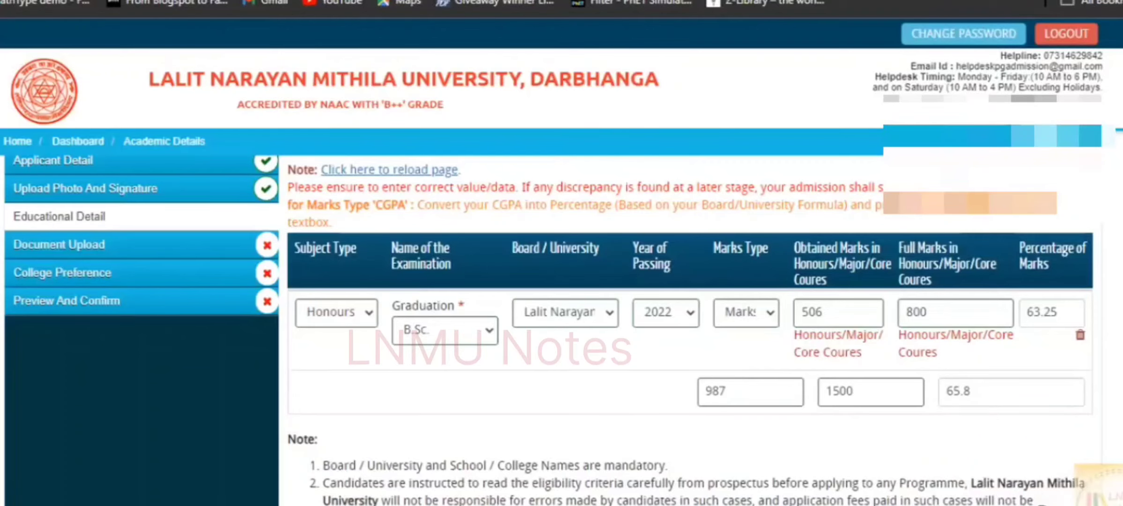
{"action": "scroll", "coordinate": [960, 487], "scroll_direction": "down", "scroll_amount": 2}
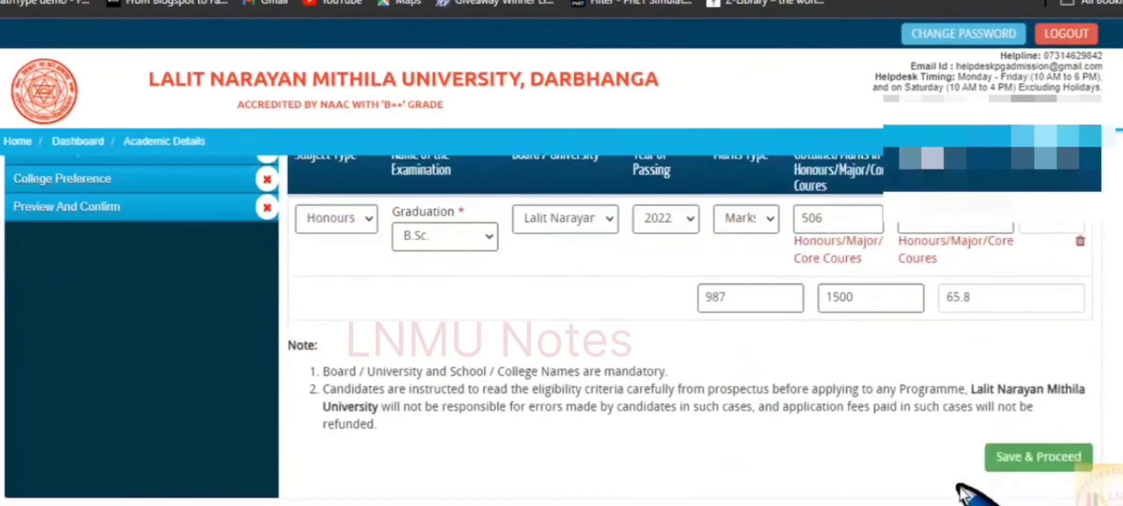
Save the educational details and confirm they are correct.
{"action": "left_click", "coordinate": [1037, 460]}
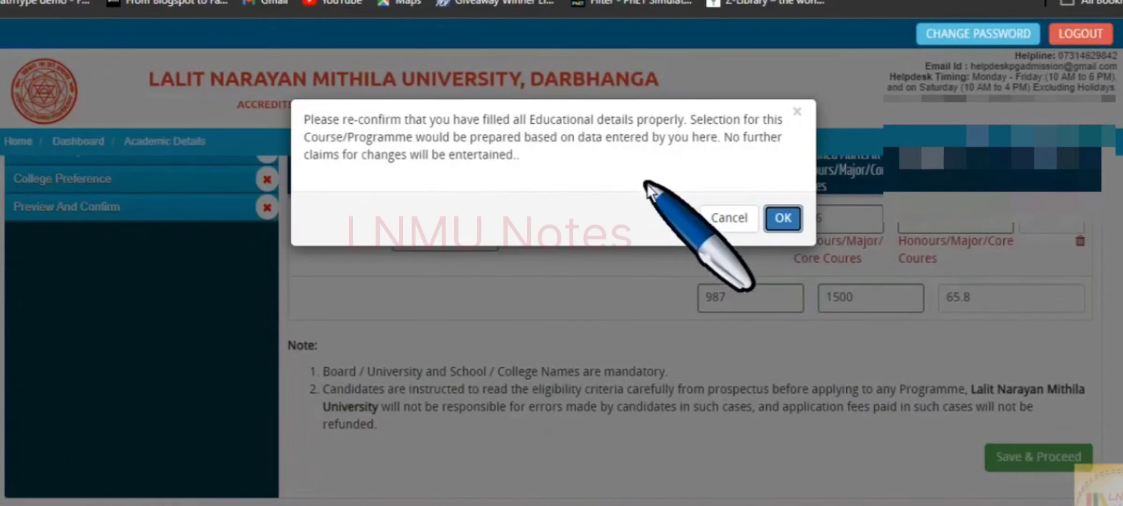
{"action": "left_click", "coordinate": [782, 217]}
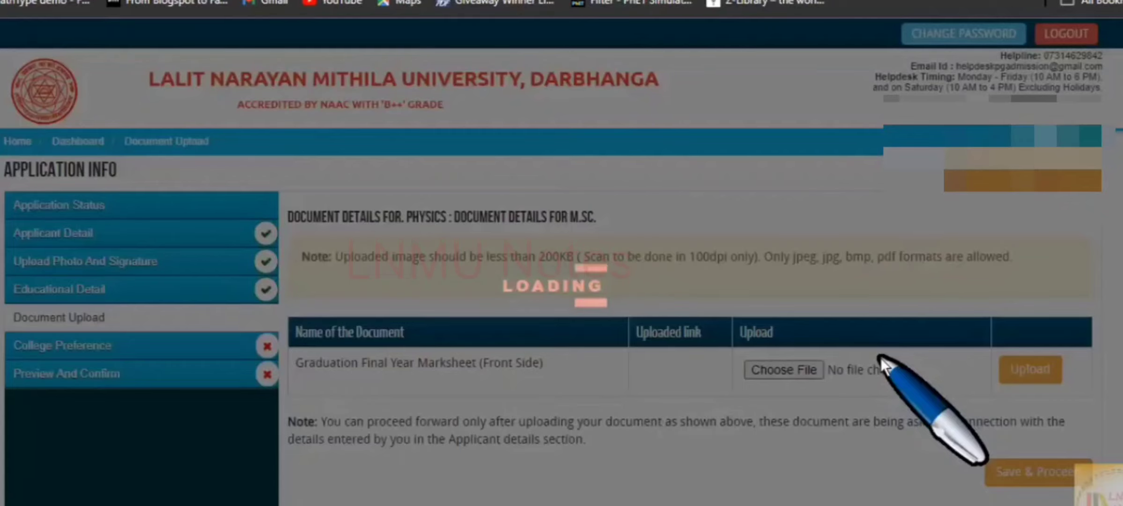
{"action": "scroll", "coordinate": [881, 358], "scroll_direction": "down", "scroll_amount": 2}
{"action": "scroll", "coordinate": [881, 358], "scroll_direction": "up", "scroll_amount": 1}
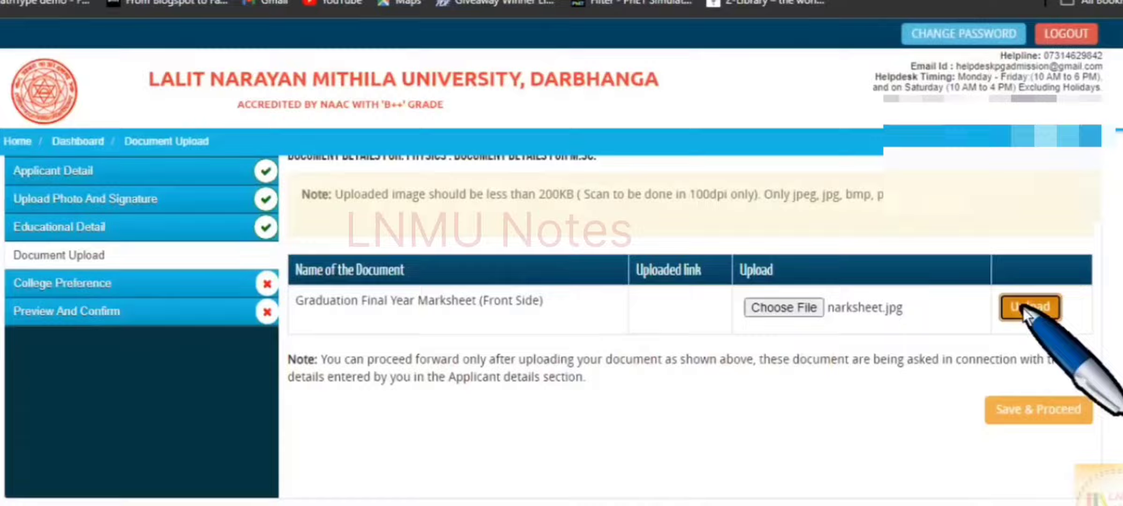
Upload the graduation final-year marksheet and proceed to college preferences.
{"action": "left_click", "coordinate": [1026, 307]}
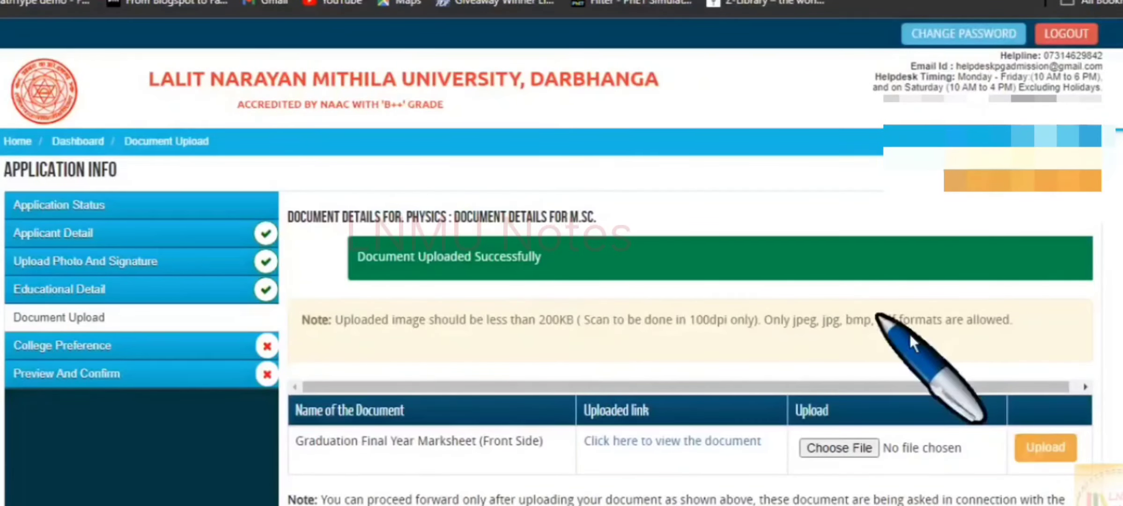
{"action": "scroll", "coordinate": [946, 398], "scroll_direction": "down", "scroll_amount": 1}
{"action": "scroll", "coordinate": [947, 402], "scroll_direction": "down", "scroll_amount": 1}
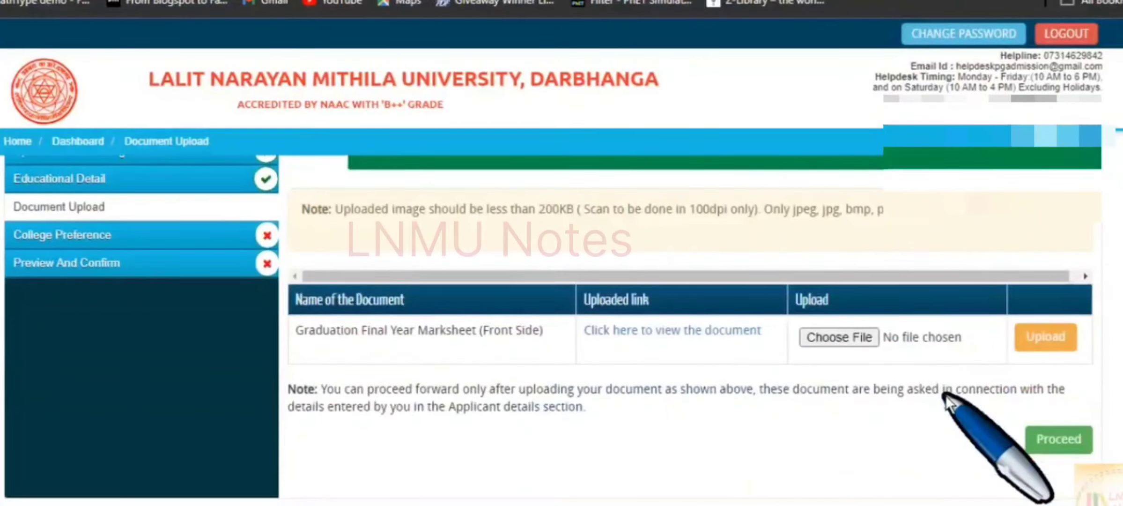
{"action": "left_click", "coordinate": [1057, 447]}
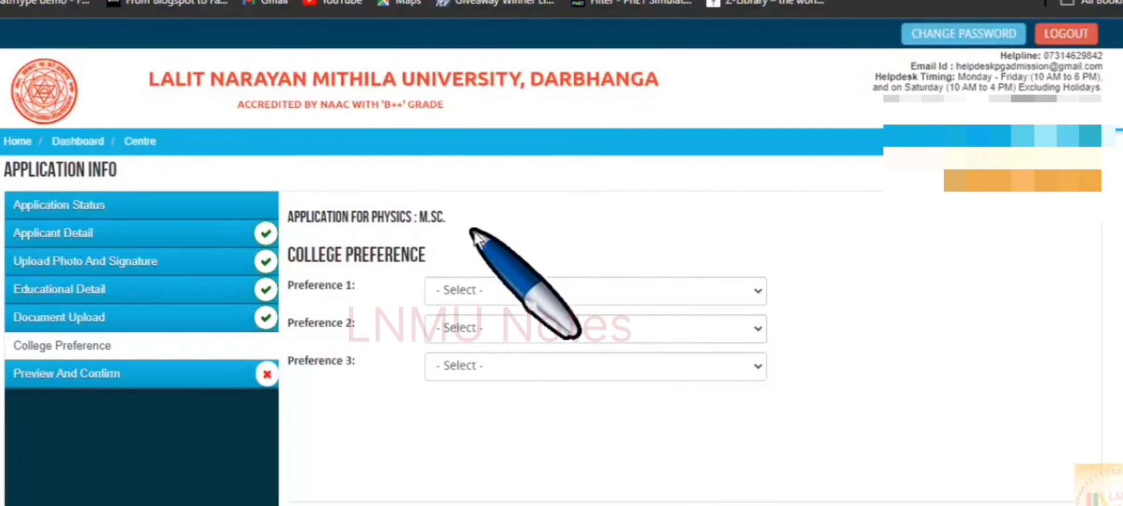
Save preferences: R.K. College Madhubani, C.M. Sc. College Darbhanga, University Department L.N.M.U. Darbhanga.
{"action": "left_click", "coordinate": [566, 291]}
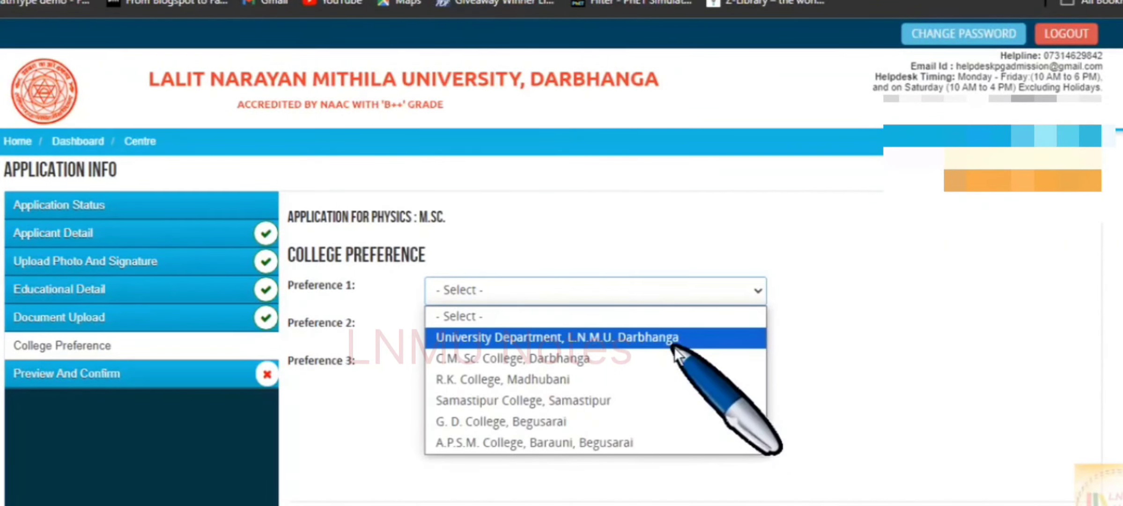
{"action": "key", "text": "Down"}
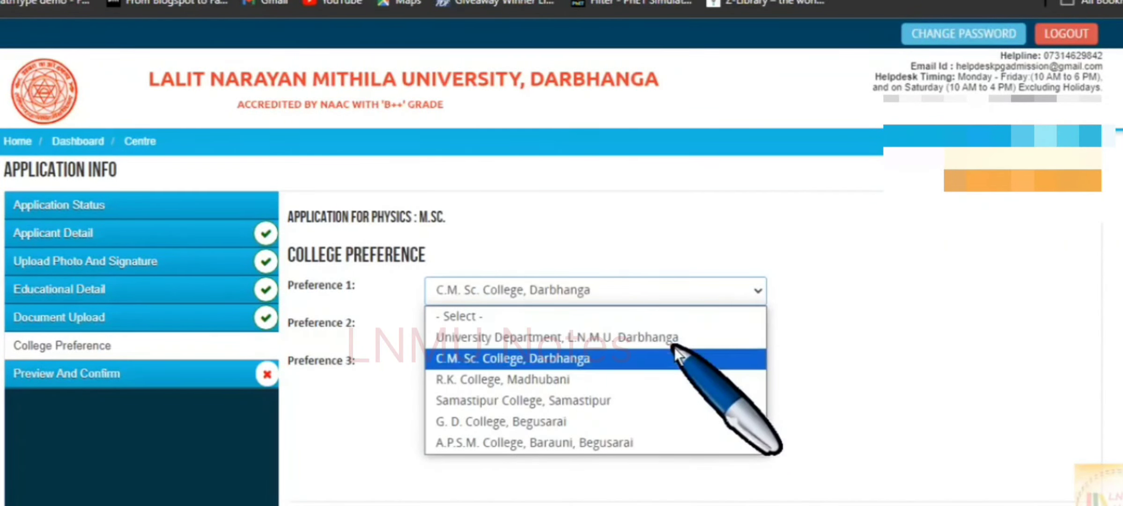
{"action": "left_click", "coordinate": [591, 368]}
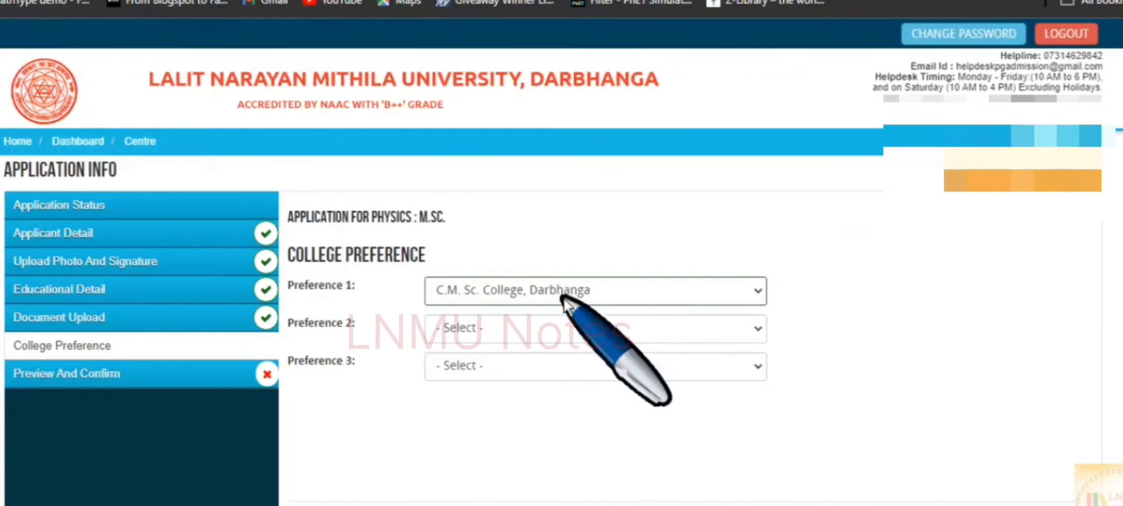
{"action": "left_click", "coordinate": [593, 295]}
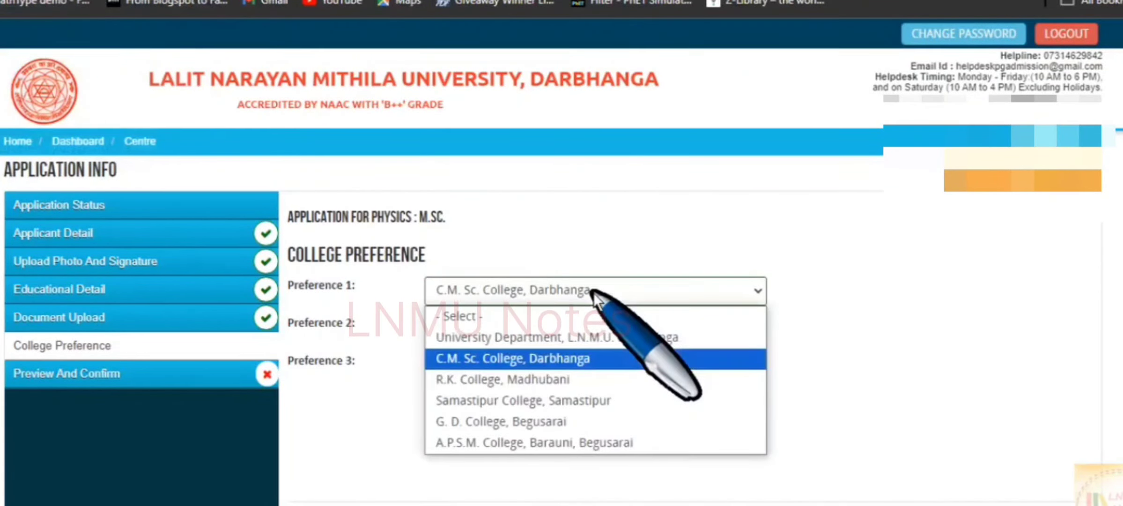
{"action": "left_click", "coordinate": [572, 382]}
{"action": "left_click", "coordinate": [579, 333]}
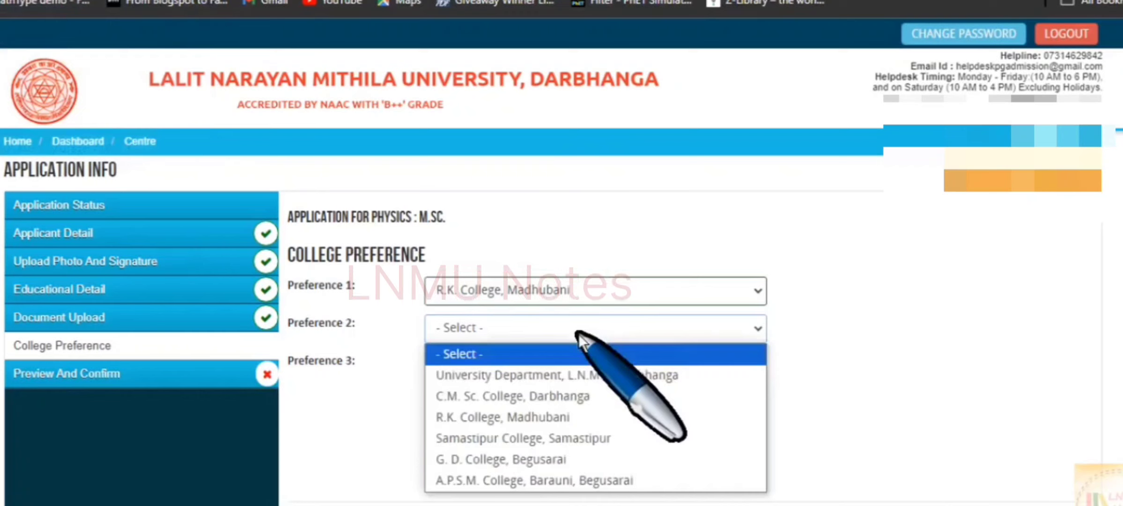
{"action": "left_click", "coordinate": [581, 398]}
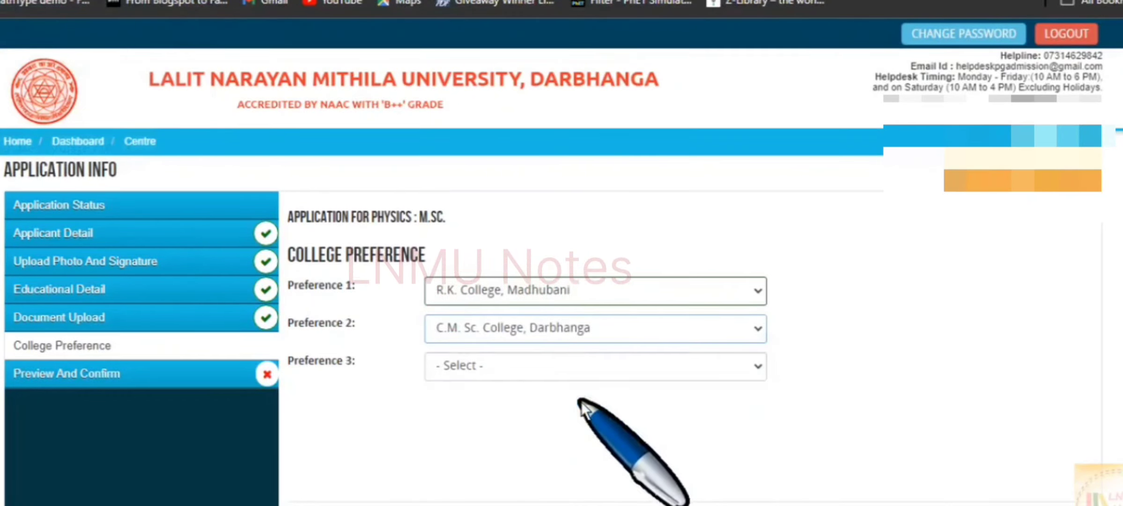
{"action": "left_click", "coordinate": [594, 367]}
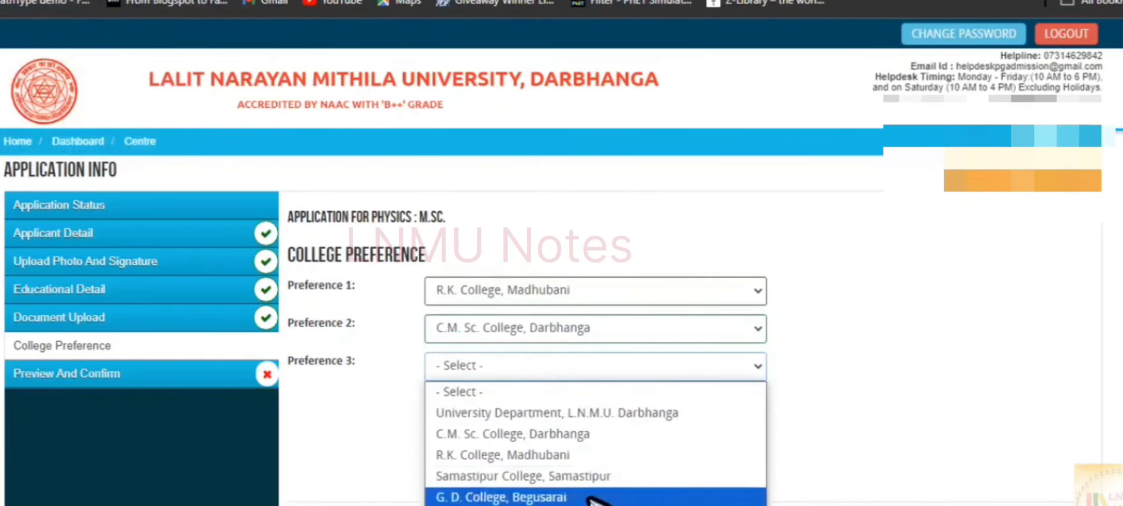
{"action": "left_click", "coordinate": [588, 417]}
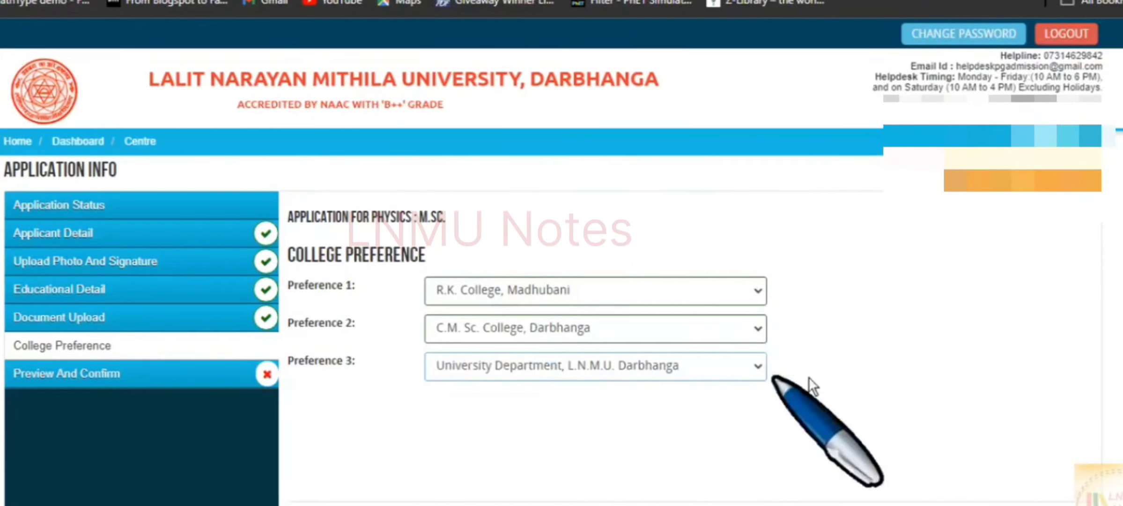
{"action": "scroll", "coordinate": [840, 335], "scroll_direction": "down", "scroll_amount": 2}
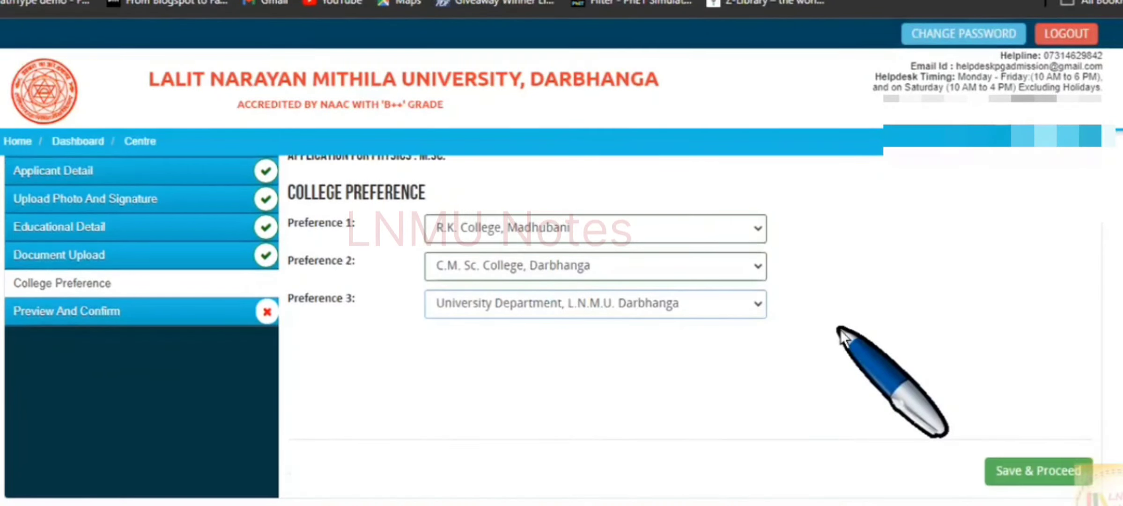
{"action": "left_click", "coordinate": [1028, 473]}
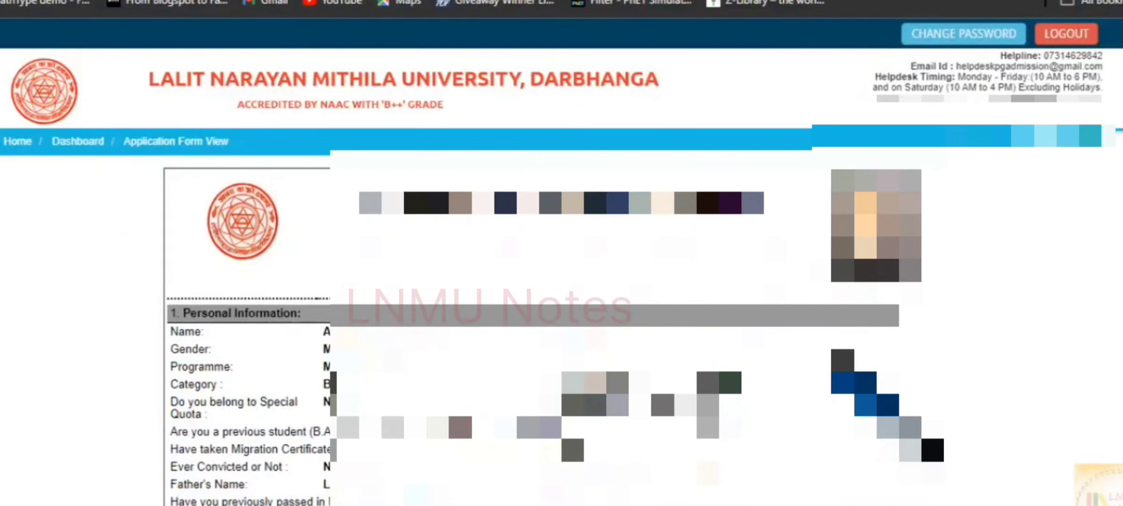
Accept the candidate declaration, confirm the final submission, and continue to the Rs 750 fee payment.
{"action": "scroll", "coordinate": [552, 327], "scroll_direction": "down", "scroll_amount": 5}
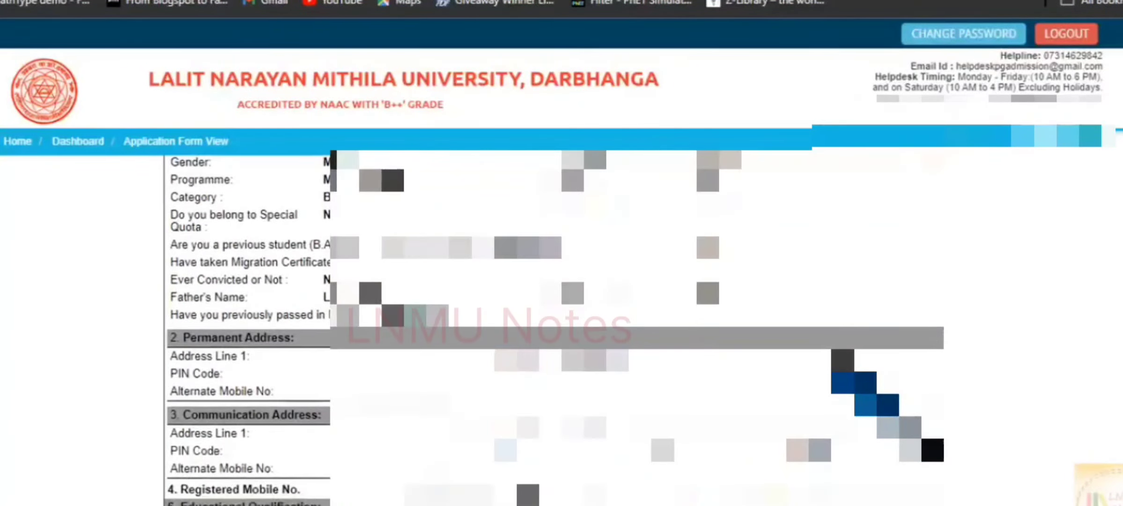
{"action": "scroll", "coordinate": [553, 328], "scroll_direction": "down", "scroll_amount": 9}
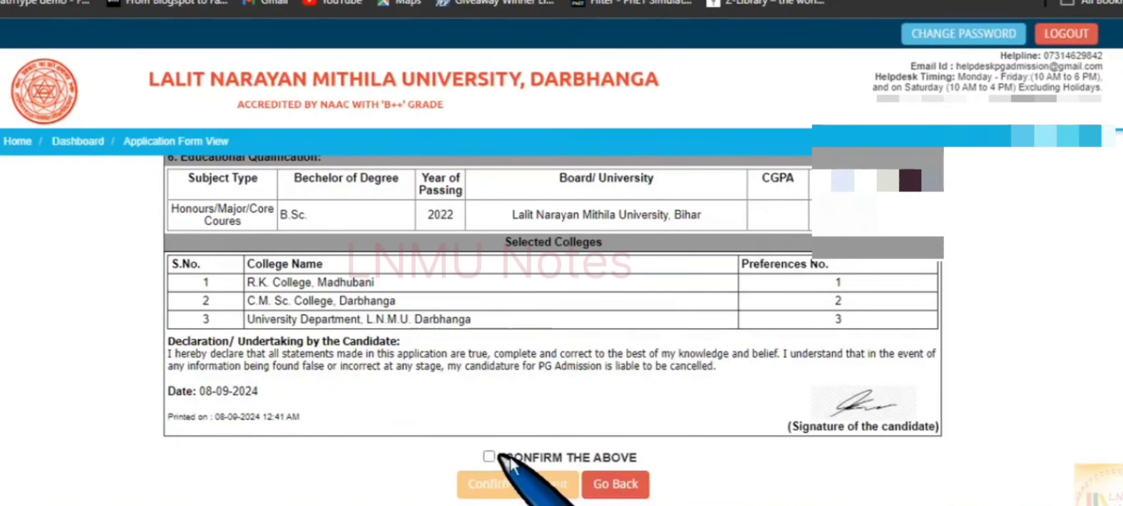
{"action": "left_click", "coordinate": [488, 457]}
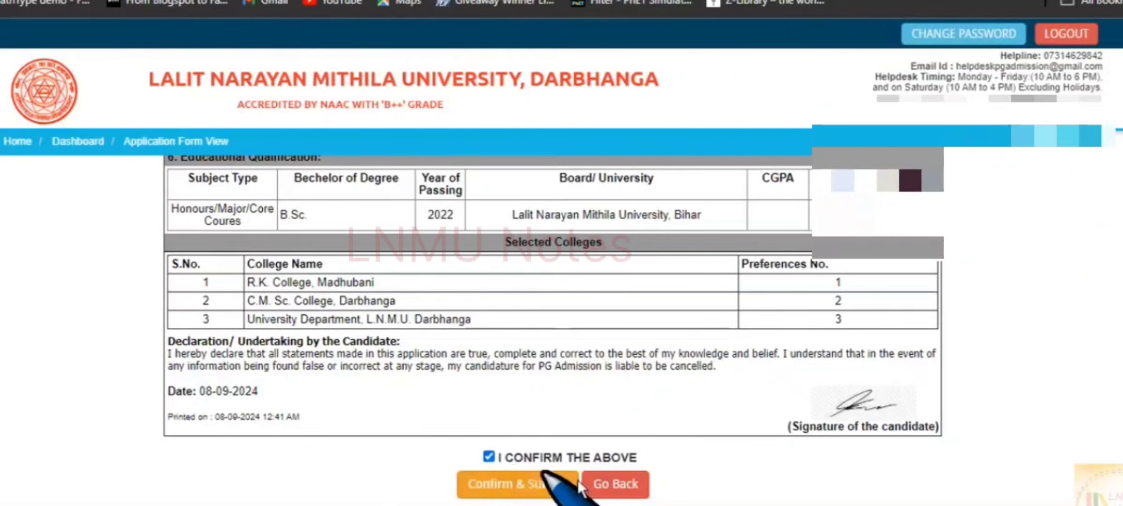
{"action": "left_click", "coordinate": [517, 486]}
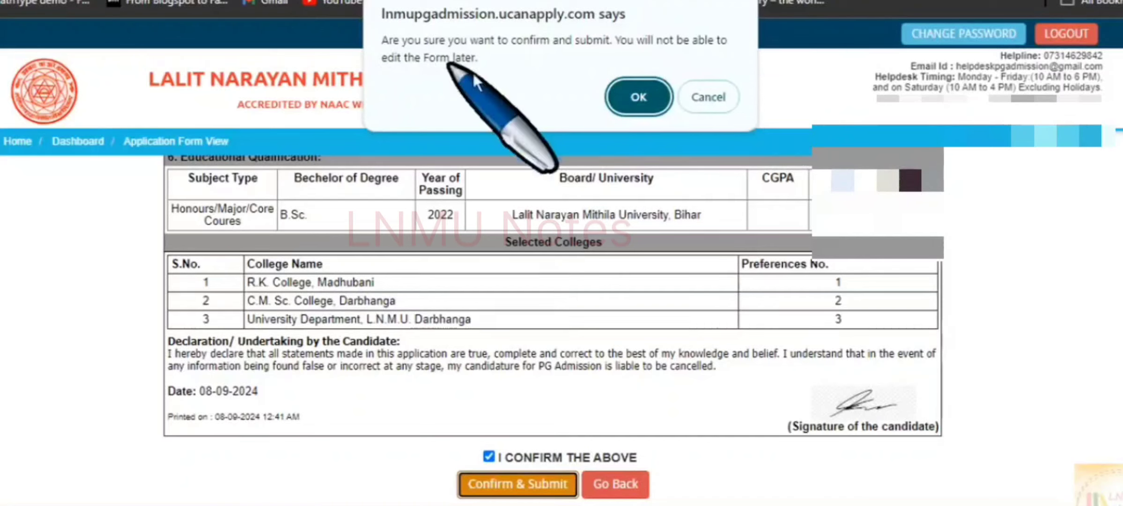
{"action": "left_click", "coordinate": [638, 96]}
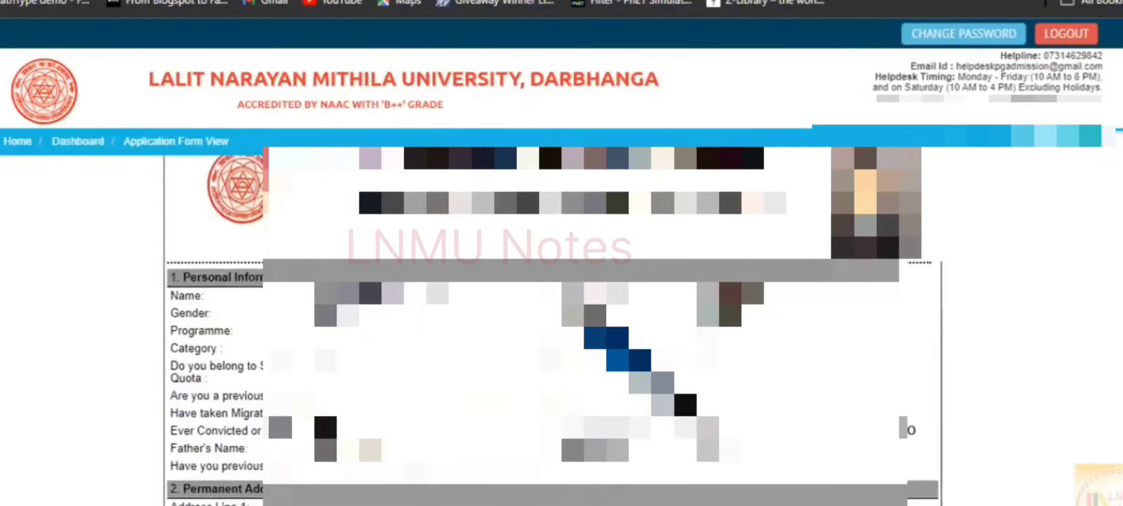
{"action": "scroll", "coordinate": [685, 403], "scroll_direction": "down", "scroll_amount": 15}
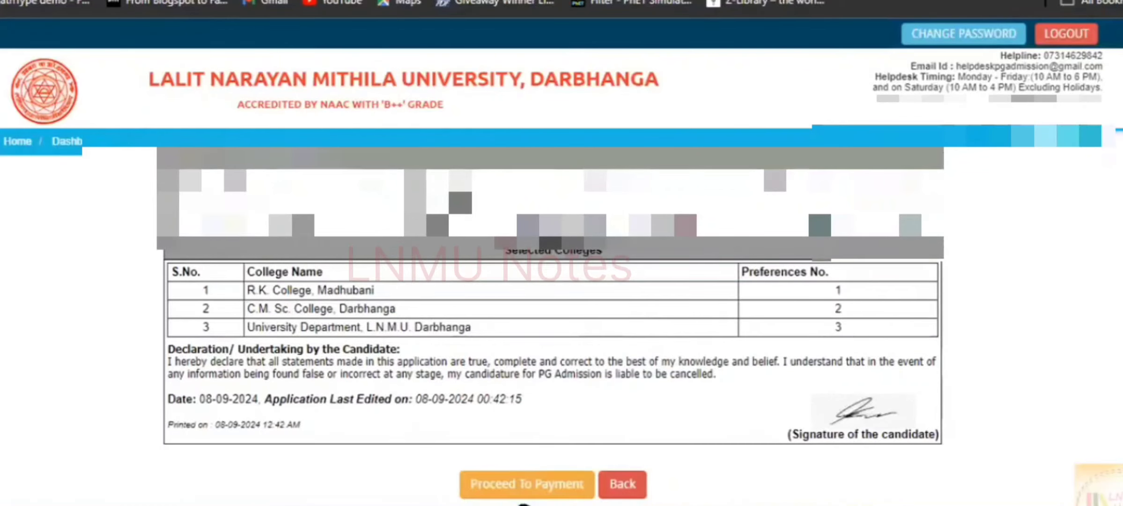
{"action": "left_click", "coordinate": [544, 488]}
Keep ONLINE as the payment mode, pick a payment method, and proceed to the Rs. 765.31 payment page.
{"action": "left_click", "coordinate": [857, 237]}
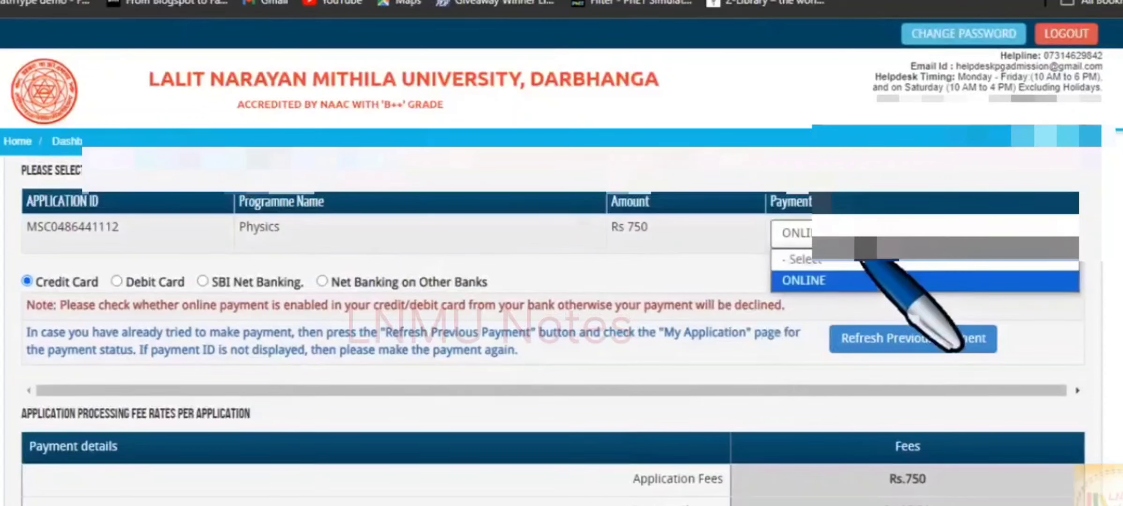
{"action": "left_click", "coordinate": [852, 280]}
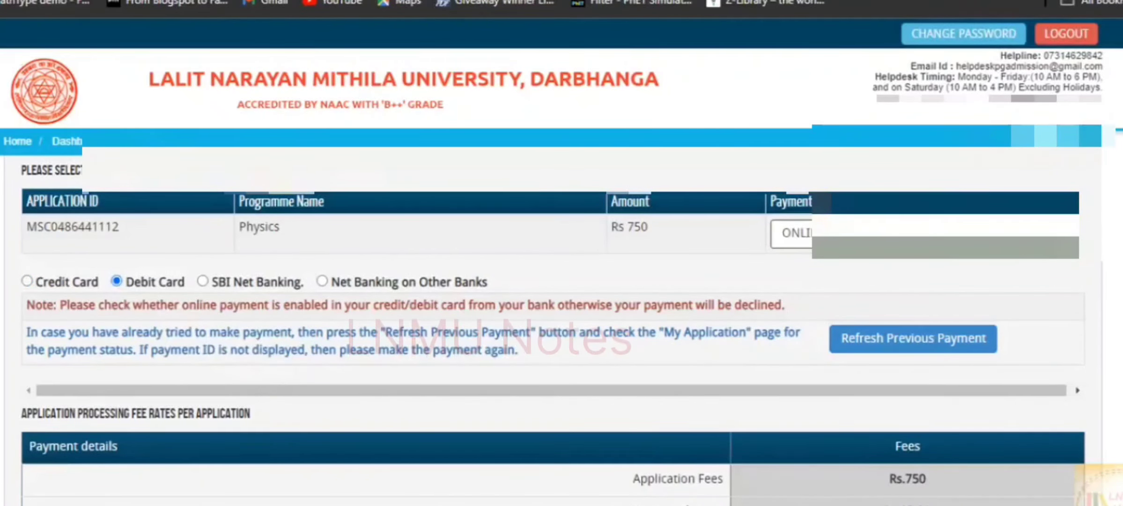
{"action": "left_click", "coordinate": [203, 281]}
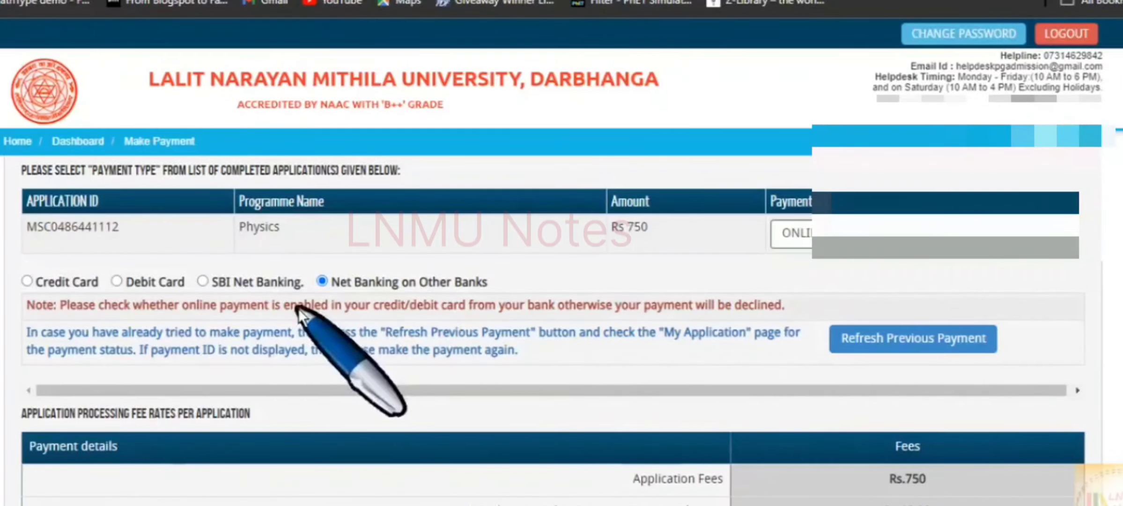
{"action": "left_click", "coordinate": [117, 281]}
{"action": "scroll", "coordinate": [703, 421], "scroll_direction": "down", "scroll_amount": 3}
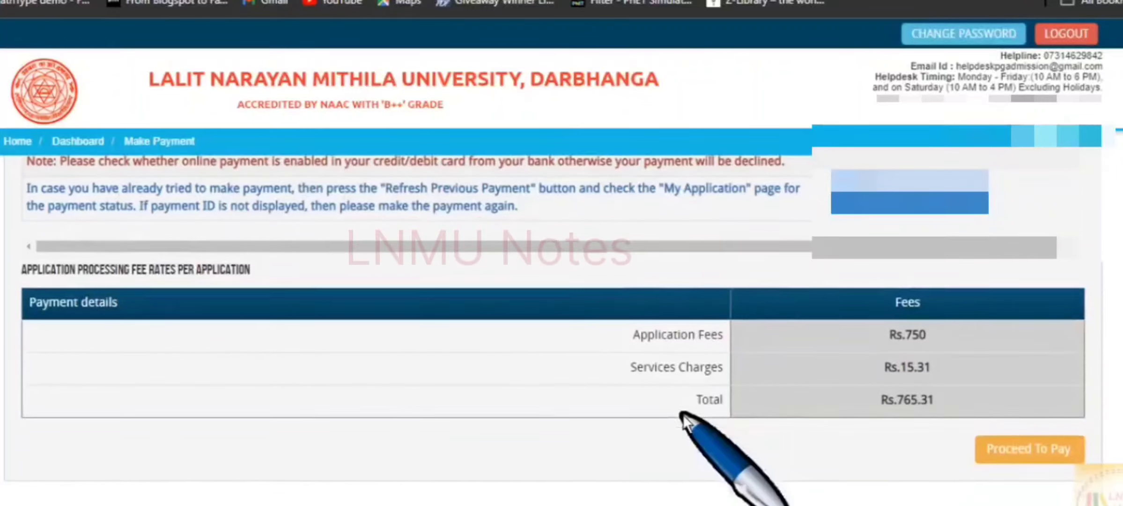
{"action": "left_click", "coordinate": [1044, 454]}
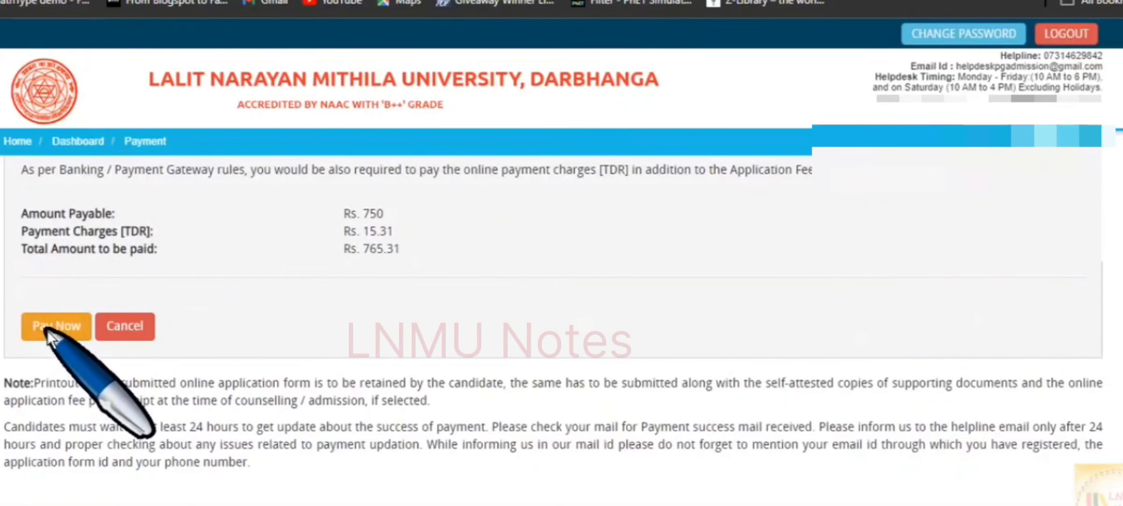
Pay the ₹765.31 fee by debit card, entering the card details and declining to save the card.
{"action": "left_click", "coordinate": [48, 330]}
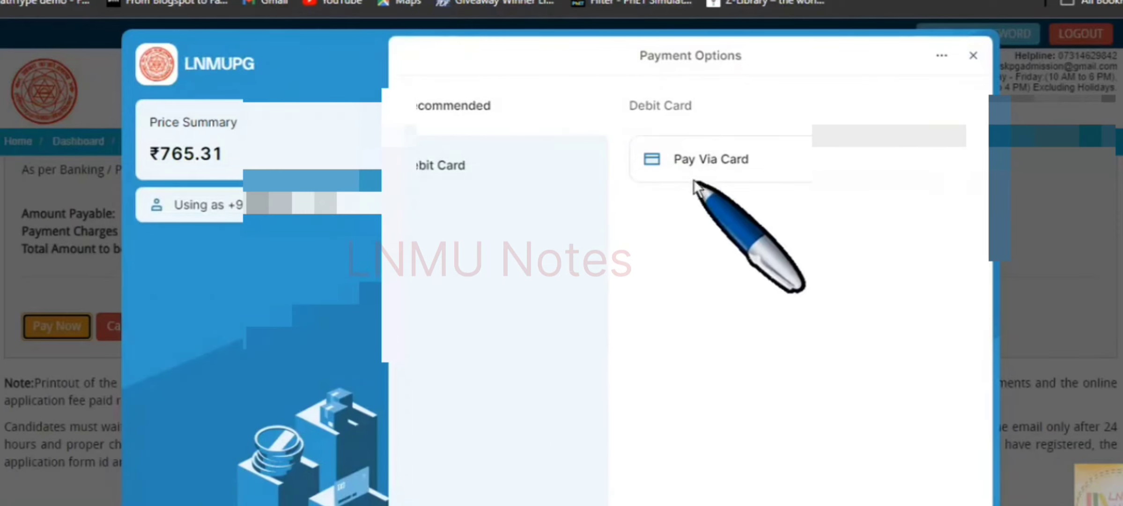
{"action": "left_click", "coordinate": [715, 167]}
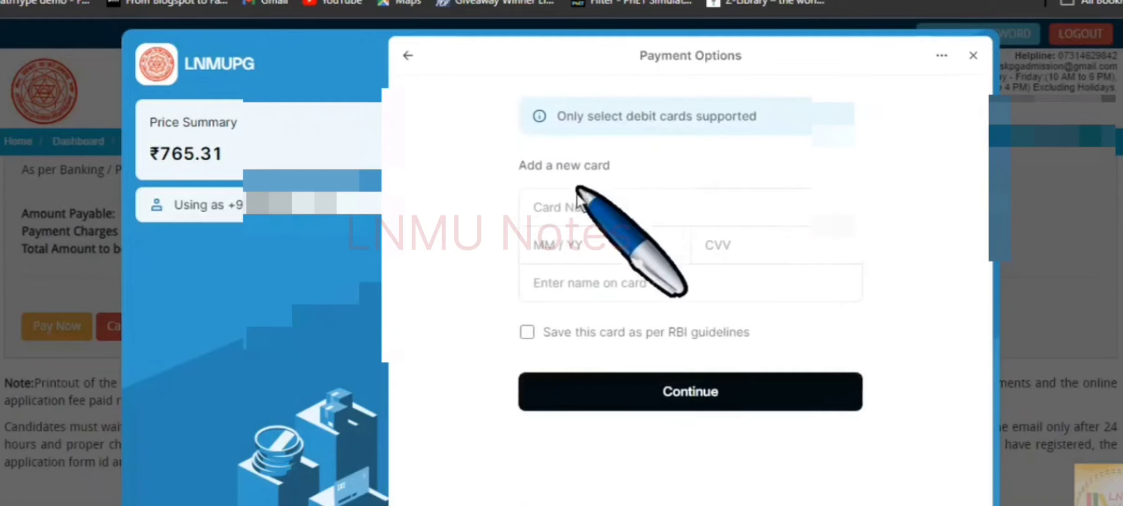
{"action": "left_click", "coordinate": [626, 209]}
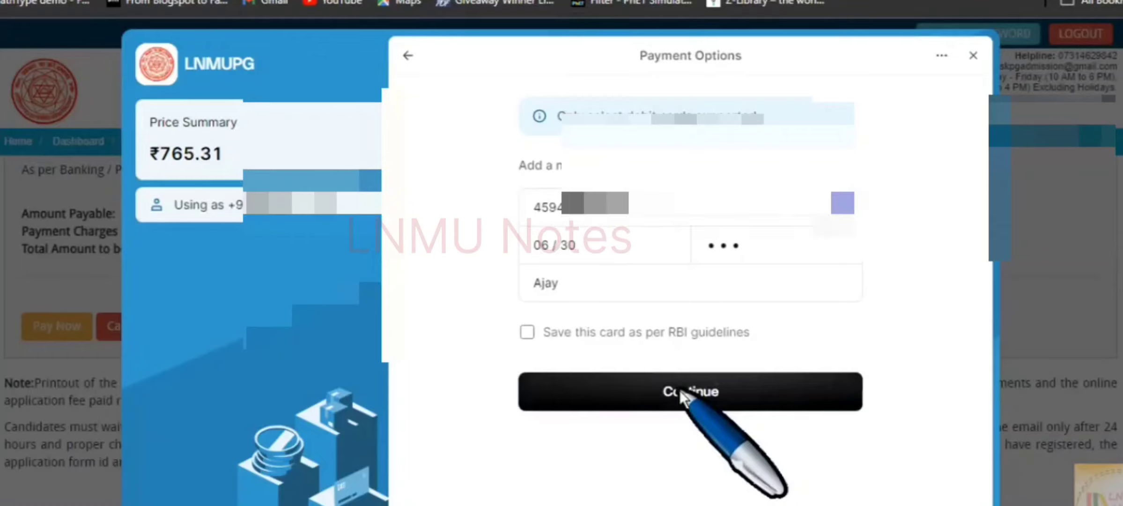
{"action": "left_click", "coordinate": [679, 390]}
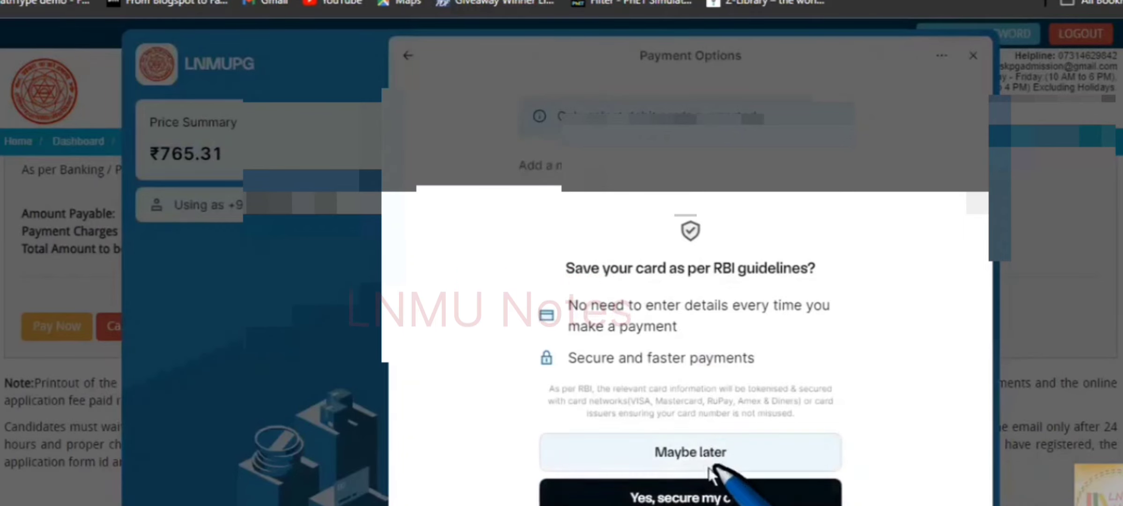
{"action": "left_click", "coordinate": [679, 454]}
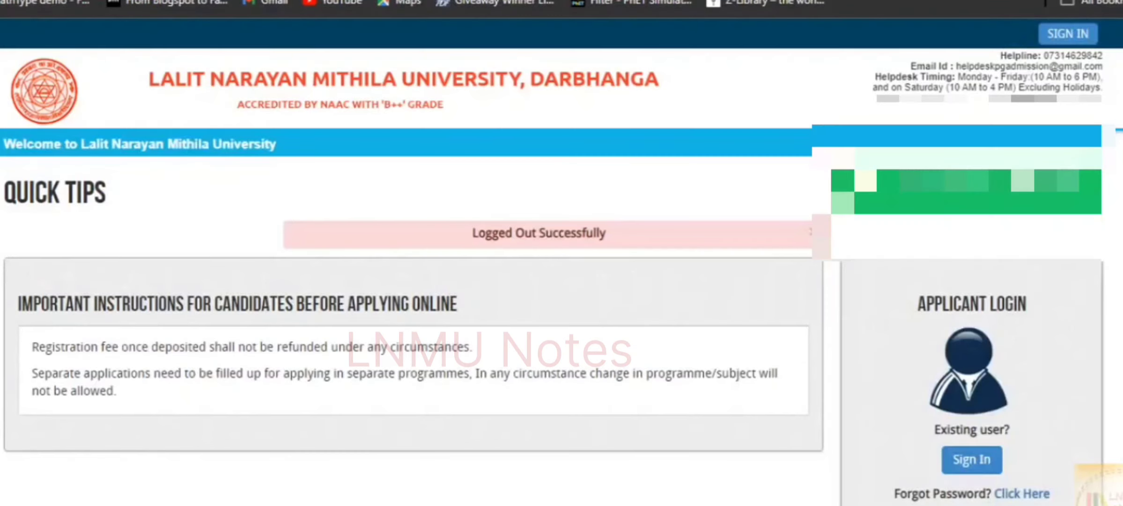
Scroll down the portal's home page after it shows 'Logged Out Successfully'.
{"action": "scroll", "coordinate": [1054, 432], "scroll_direction": "down", "scroll_amount": 1}
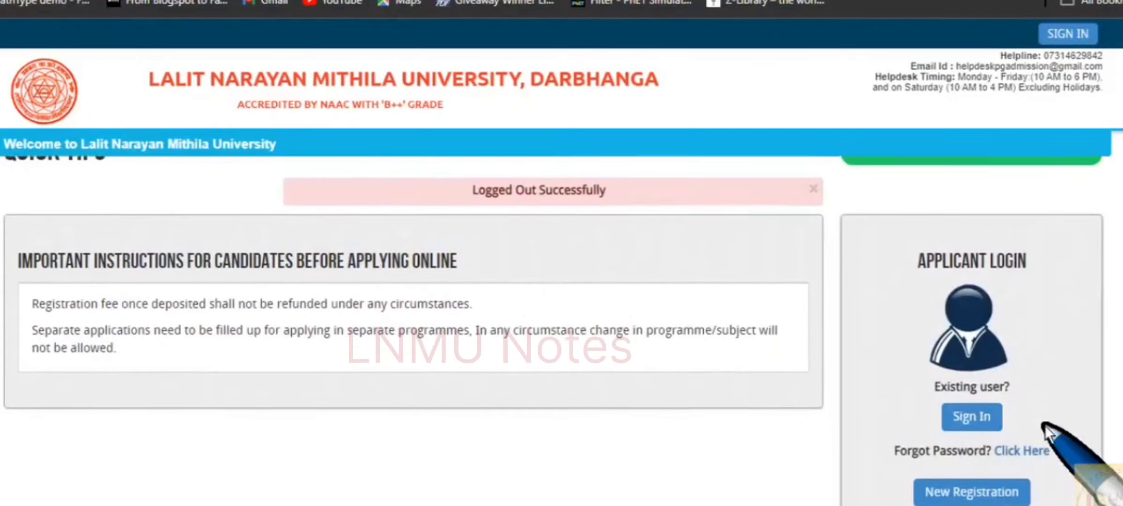
{"action": "scroll", "coordinate": [1044, 427], "scroll_direction": "down", "scroll_amount": 2}
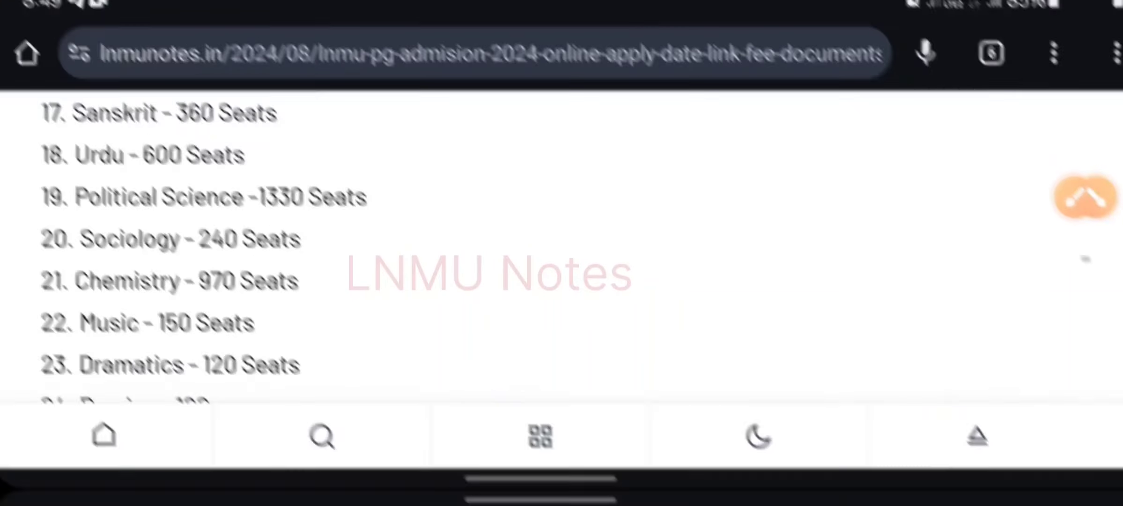
Scroll the lnmunotes.in PG Admission 2024 article to its important dates table showing last date 18.09.2024.
{"action": "scroll", "coordinate": [562, 262], "scroll_direction": "up", "scroll_amount": 5}
{"action": "scroll", "coordinate": [562, 262], "scroll_direction": "up", "scroll_amount": 10}
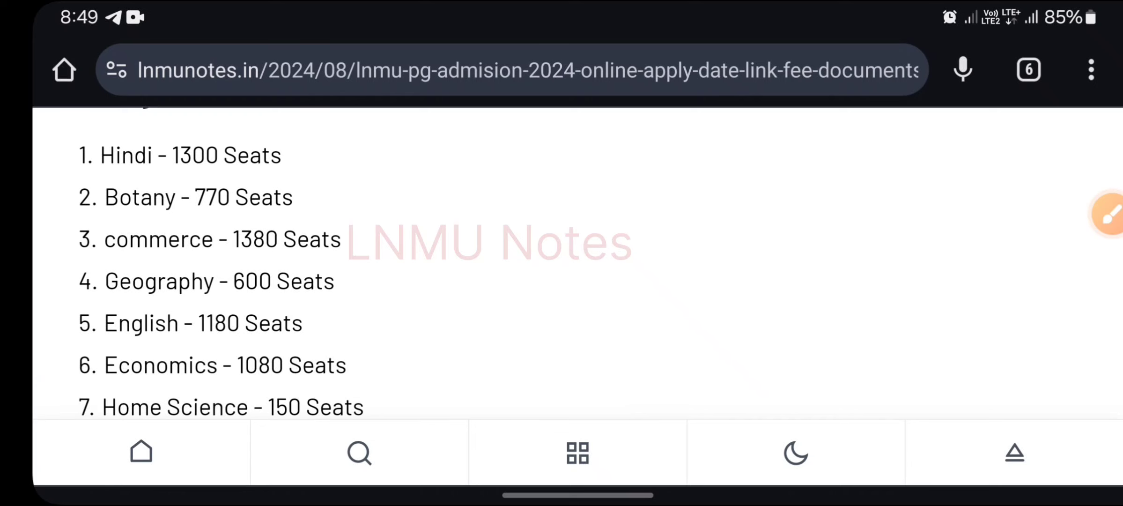
{"action": "scroll", "coordinate": [562, 262], "scroll_direction": "up", "scroll_amount": 5}
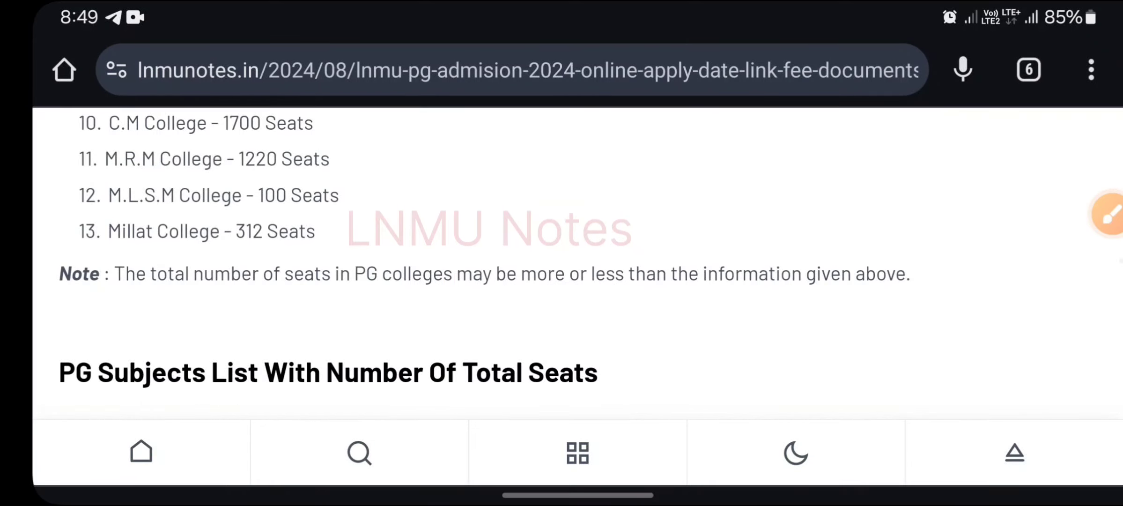
{"action": "scroll", "coordinate": [562, 262], "scroll_direction": "up", "scroll_amount": 2}
{"action": "scroll", "coordinate": [468, 262], "scroll_direction": "up", "scroll_amount": 3}
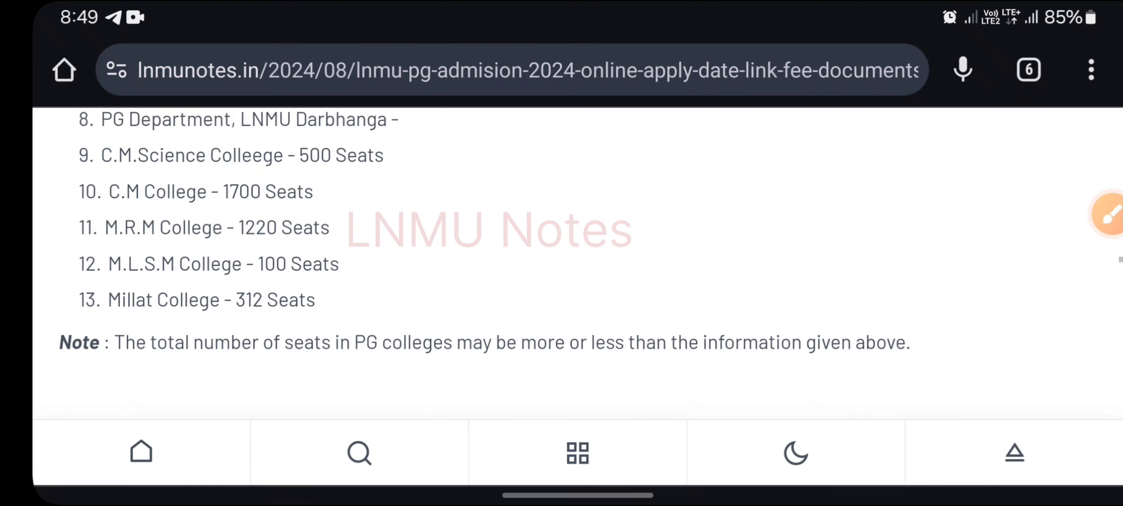
{"action": "scroll", "coordinate": [469, 262], "scroll_direction": "up", "scroll_amount": 5}
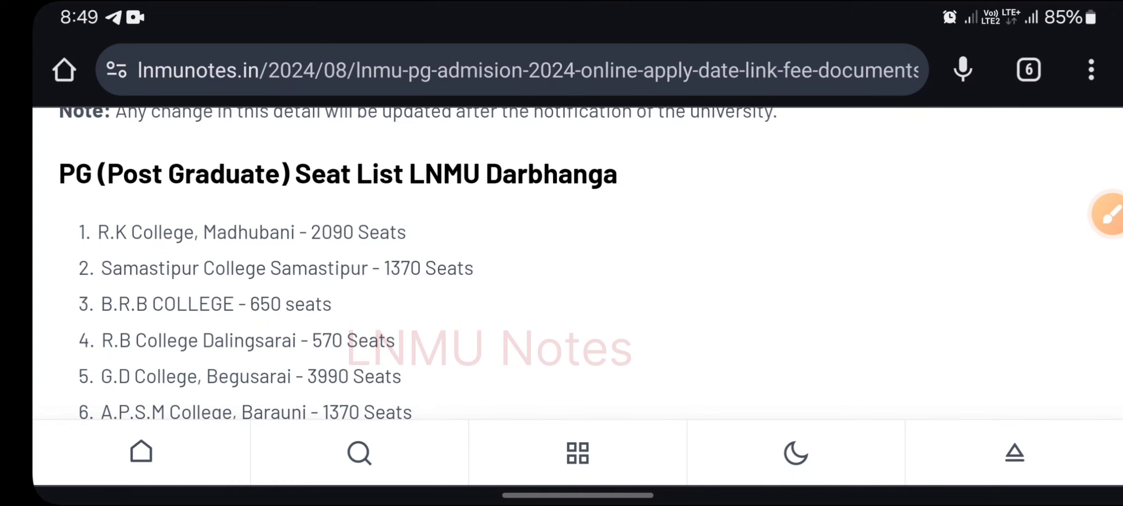
{"action": "scroll", "coordinate": [578, 263], "scroll_direction": "up", "scroll_amount": 15}
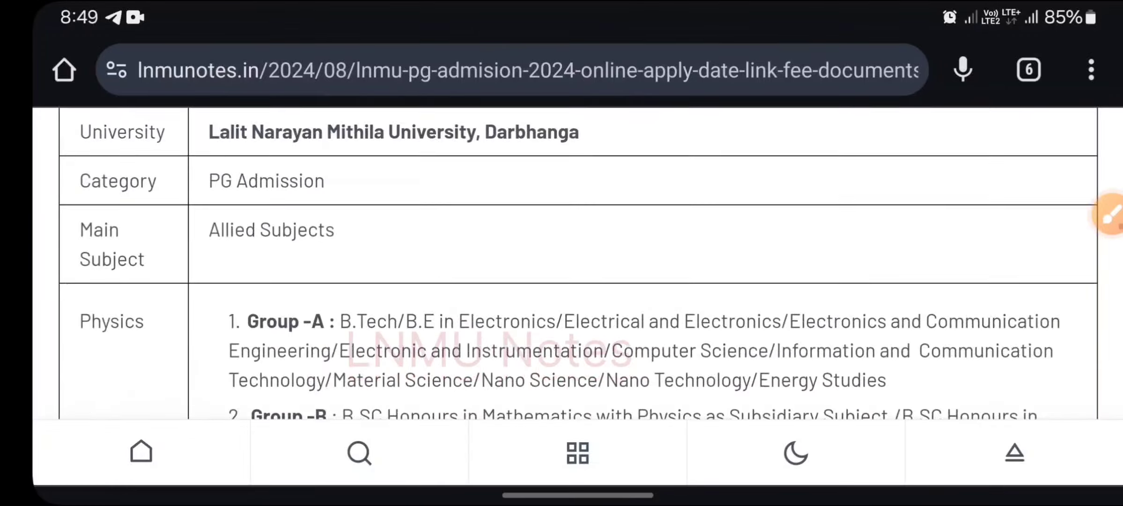
{"action": "scroll", "coordinate": [578, 262], "scroll_direction": "up", "scroll_amount": 15}
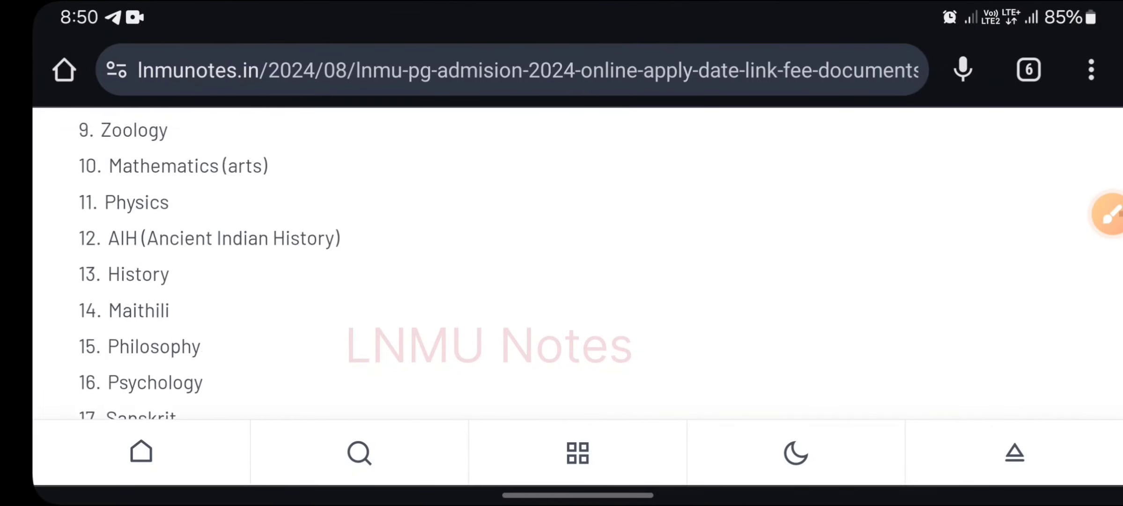
{"action": "scroll", "coordinate": [579, 262], "scroll_direction": "up", "scroll_amount": 10}
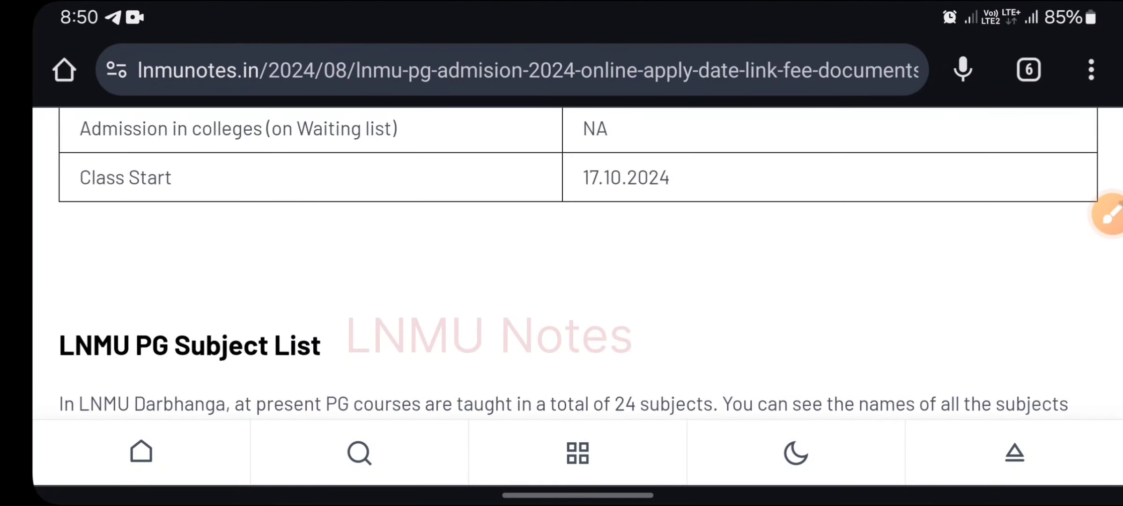
{"action": "scroll", "coordinate": [578, 262], "scroll_direction": "up", "scroll_amount": 8}
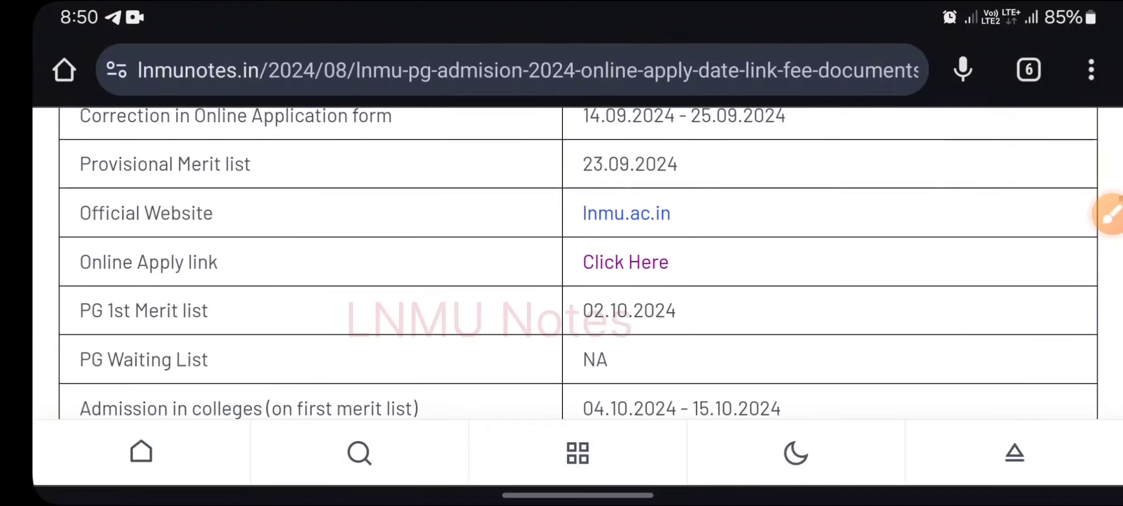
{"action": "scroll", "coordinate": [578, 262], "scroll_direction": "up", "scroll_amount": 2}
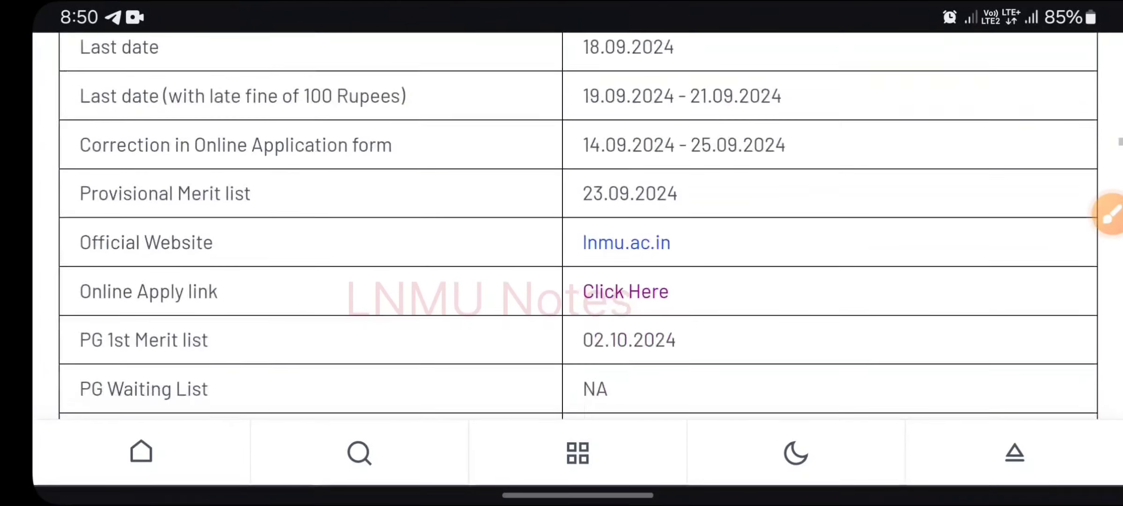
{"action": "scroll", "coordinate": [578, 262], "scroll_direction": "down", "scroll_amount": 1}
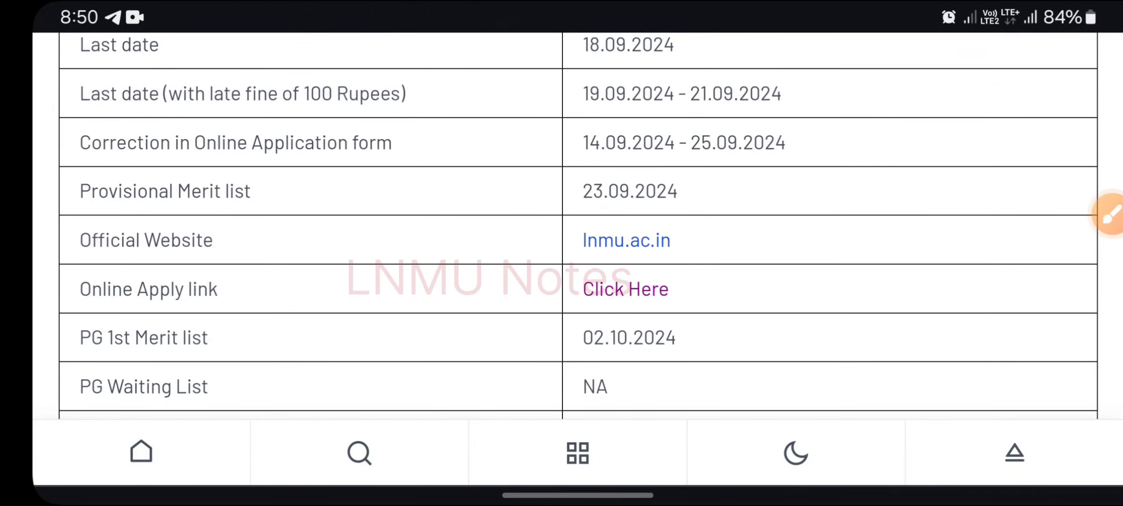
{"action": "scroll", "coordinate": [578, 225], "scroll_direction": "down", "scroll_amount": 1}
{"action": "scroll", "coordinate": [578, 262], "scroll_direction": "down", "scroll_amount": 1}
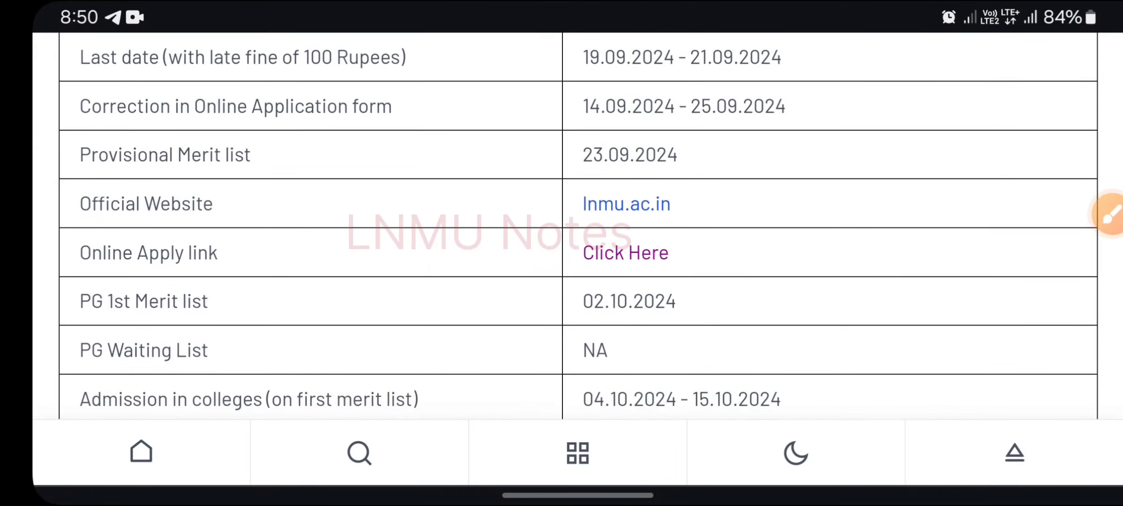
{"action": "scroll", "coordinate": [578, 225], "scroll_direction": "up", "scroll_amount": 3}
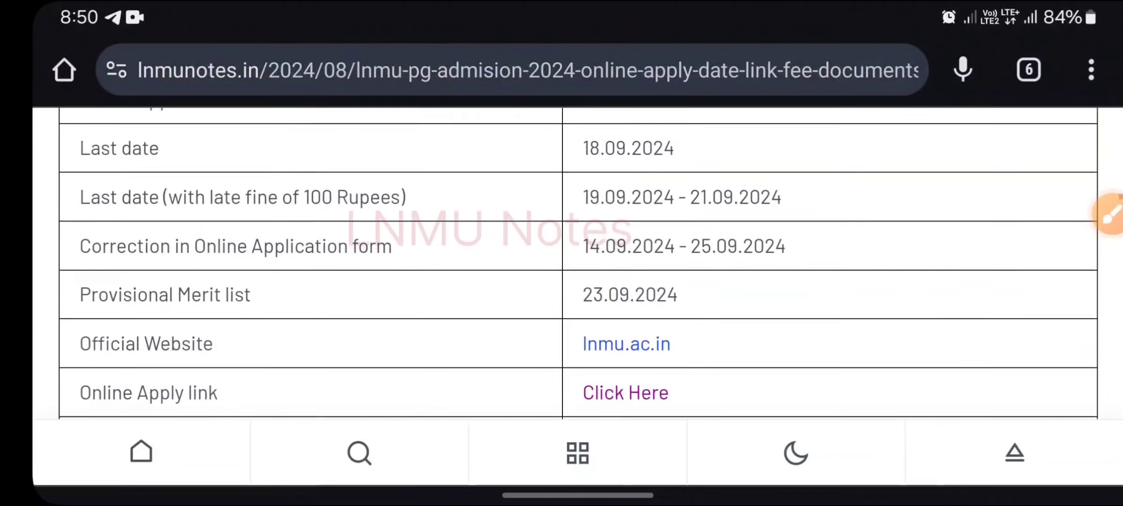
Circle merit list date 23.09.2024 and correction dates 14.09.2024 - 25.09.2024, adding a linked scribble.
{"action": "left_click", "coordinate": [1108, 215]}
{"action": "mouse_move", "coordinate": [705, 276]}
{"action": "left_mouse_down"}
{"action": "mouse_move", "coordinate": [674, 271]}
{"action": "mouse_move", "coordinate": [737, 307]}
{"action": "left_mouse_up"}
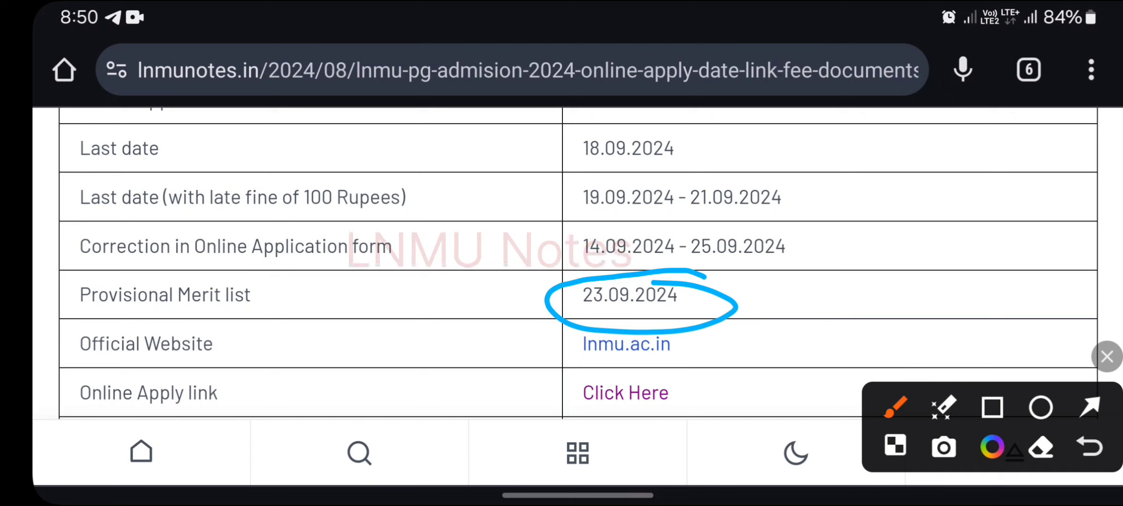
{"action": "mouse_move", "coordinate": [590, 272]}
{"action": "left_mouse_down"}
{"action": "mouse_move", "coordinate": [817, 235]}
{"action": "mouse_move", "coordinate": [560, 250]}
{"action": "mouse_move", "coordinate": [693, 264]}
{"action": "mouse_move", "coordinate": [862, 239]}
{"action": "mouse_move", "coordinate": [875, 268]}
{"action": "left_mouse_up"}
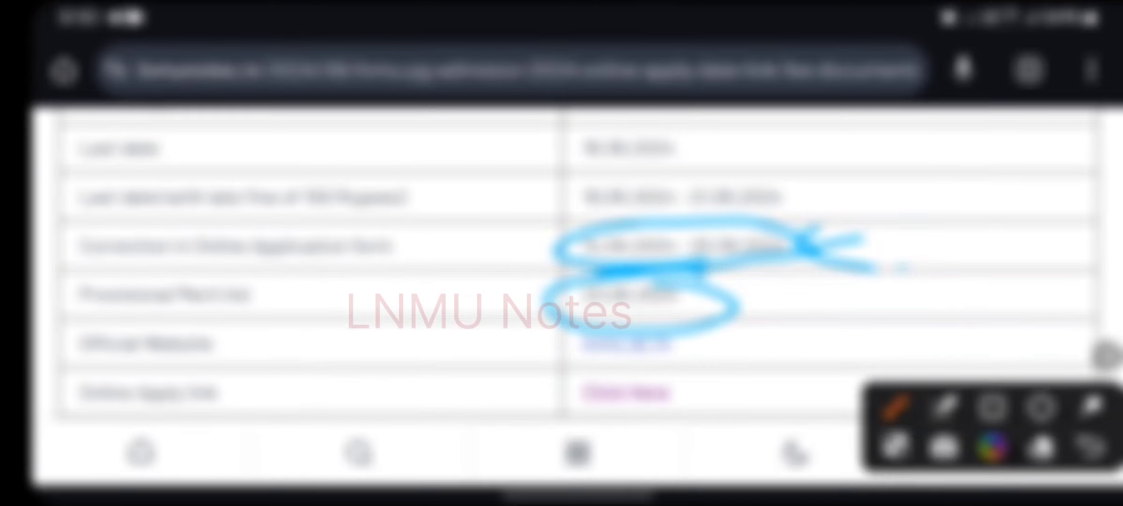
{"action": "left_click", "coordinate": [900, 267]}
{"action": "mouse_move", "coordinate": [902, 262]}
{"action": "left_mouse_down"}
{"action": "mouse_move", "coordinate": [967, 257]}
{"action": "mouse_move", "coordinate": [976, 197]}
{"action": "mouse_move", "coordinate": [962, 227]}
{"action": "left_mouse_up"}
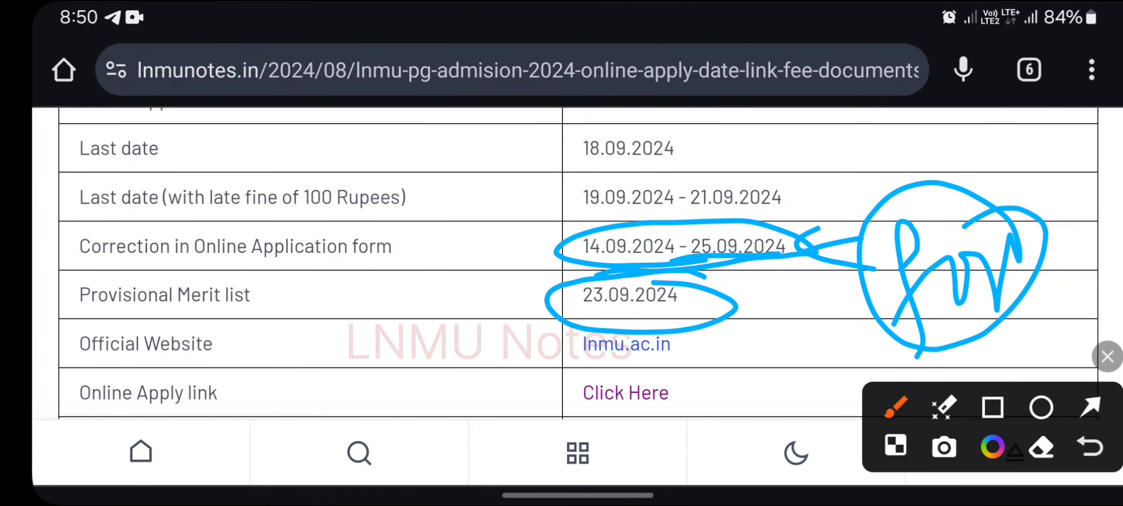
{"action": "left_click_drag", "start_coordinate": [885, 247], "coordinate": [698, 271]}
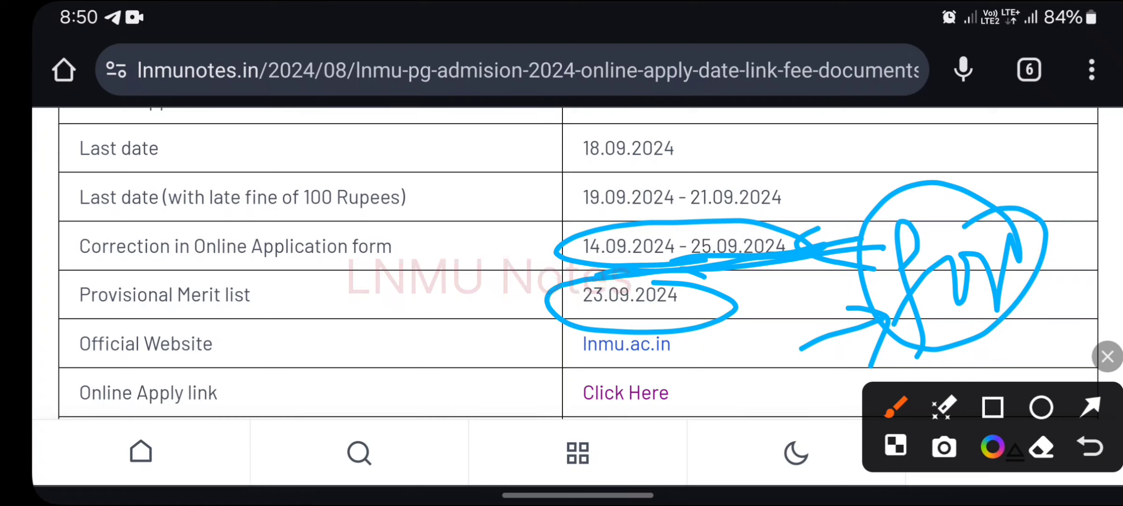
Draw an arrow at the scribble, clear all markings, and scroll down to the PG Subject List.
{"action": "left_click", "coordinate": [824, 328]}
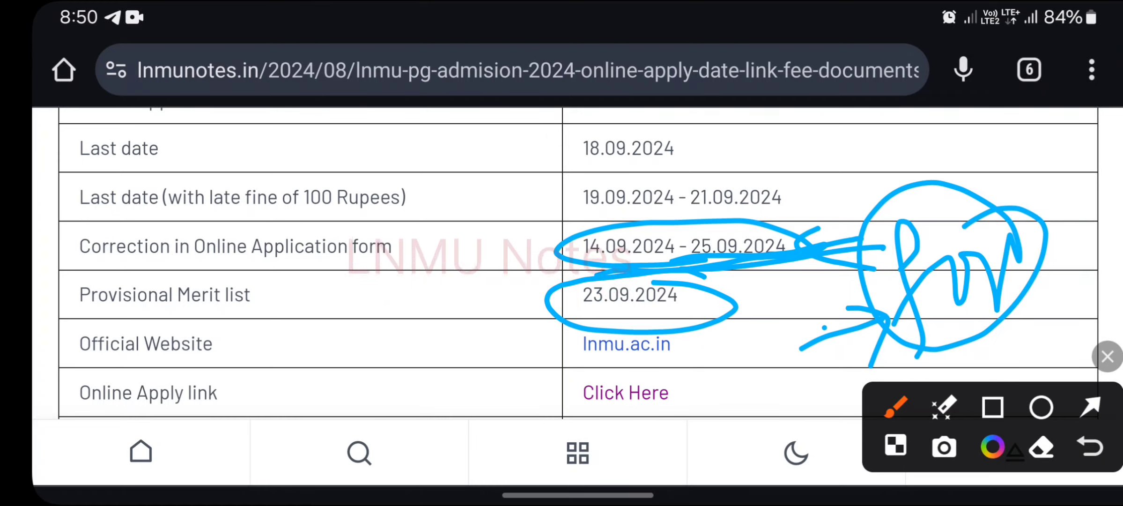
{"action": "left_click", "coordinate": [809, 329]}
{"action": "mouse_move", "coordinate": [824, 328]}
{"action": "left_mouse_down"}
{"action": "mouse_move", "coordinate": [881, 318]}
{"action": "mouse_move", "coordinate": [878, 304]}
{"action": "left_mouse_up"}
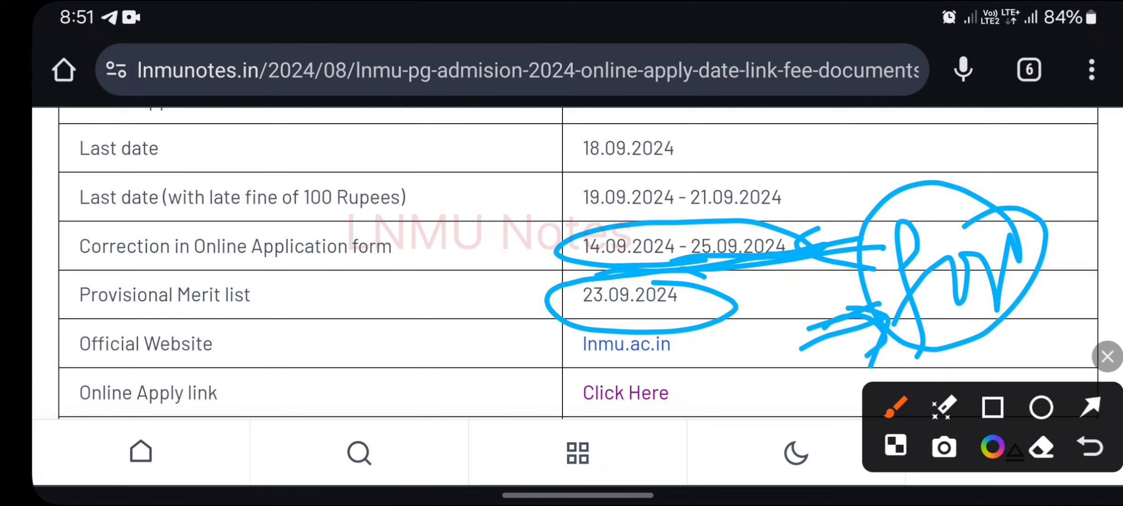
{"action": "left_click", "coordinate": [1107, 356]}
{"action": "scroll", "coordinate": [578, 263], "scroll_direction": "down", "scroll_amount": 1}
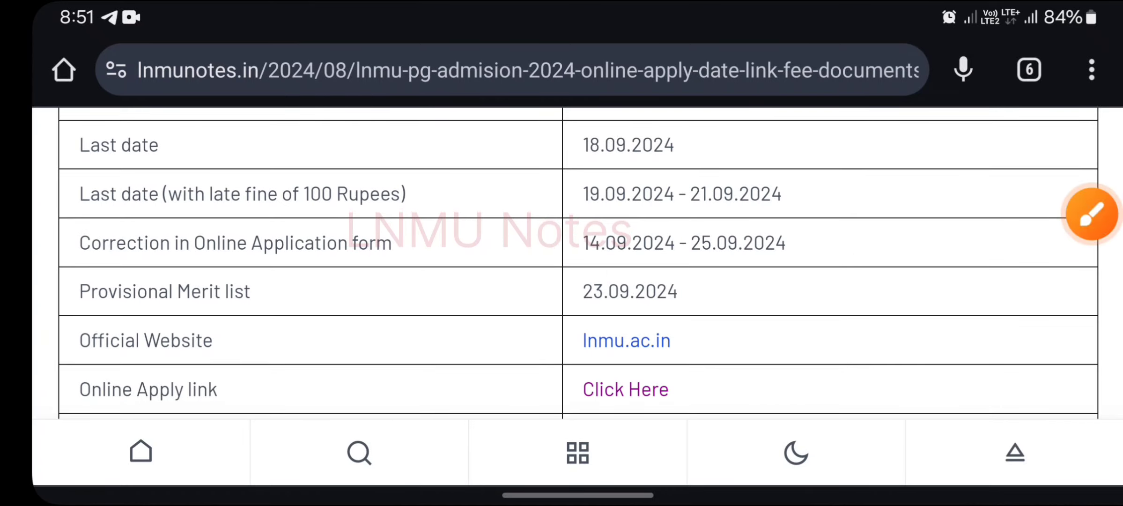
{"action": "scroll", "coordinate": [578, 262], "scroll_direction": "down", "scroll_amount": 15}
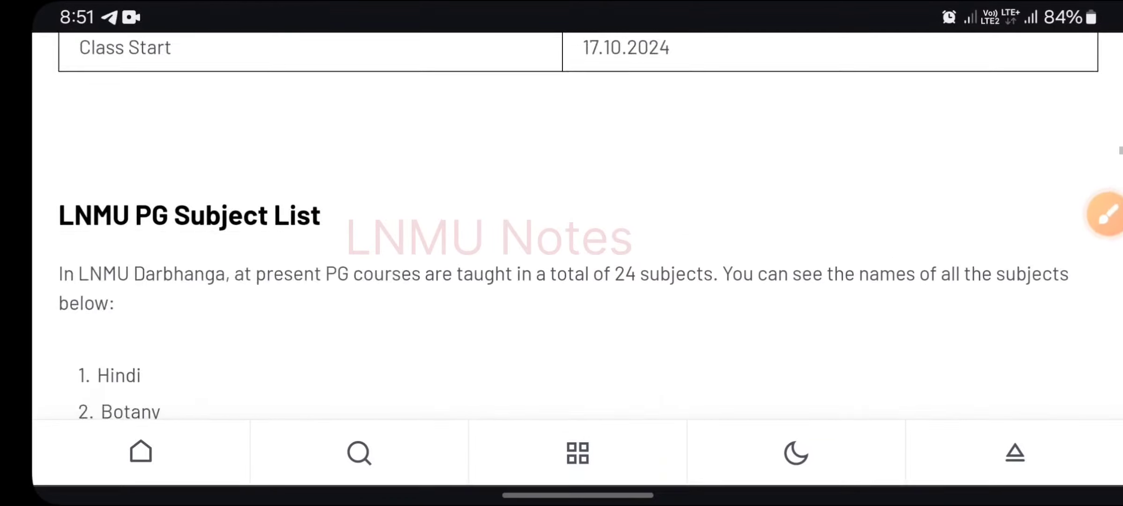